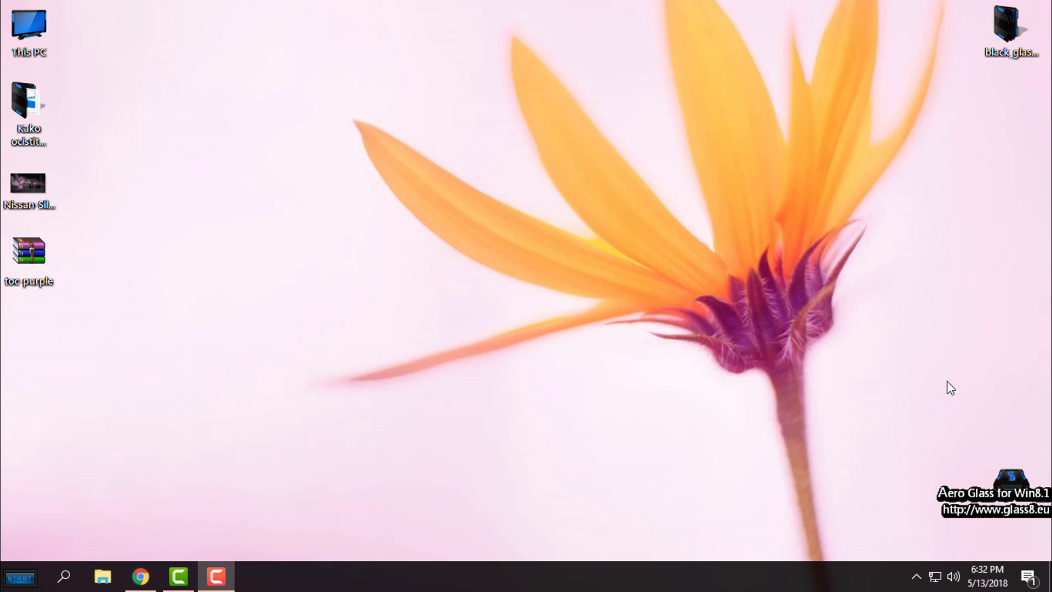
- Extract the toc purple archive to a toc-purple folder with WinRAR, then refresh the desktop
{"action": "left_click", "coordinate": [40, 257]}
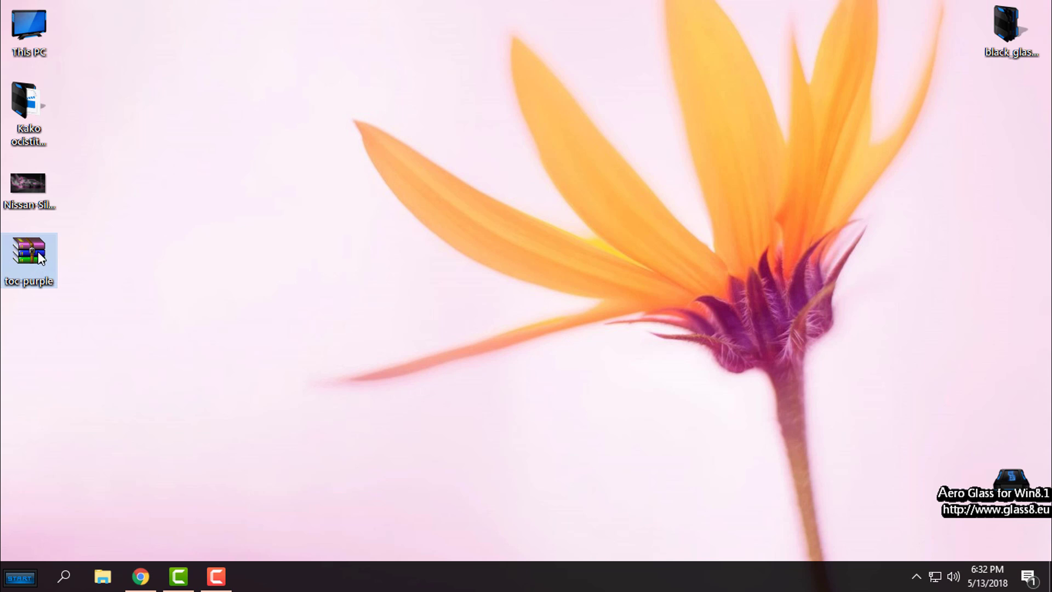
{"action": "right_click", "coordinate": [43, 276]}
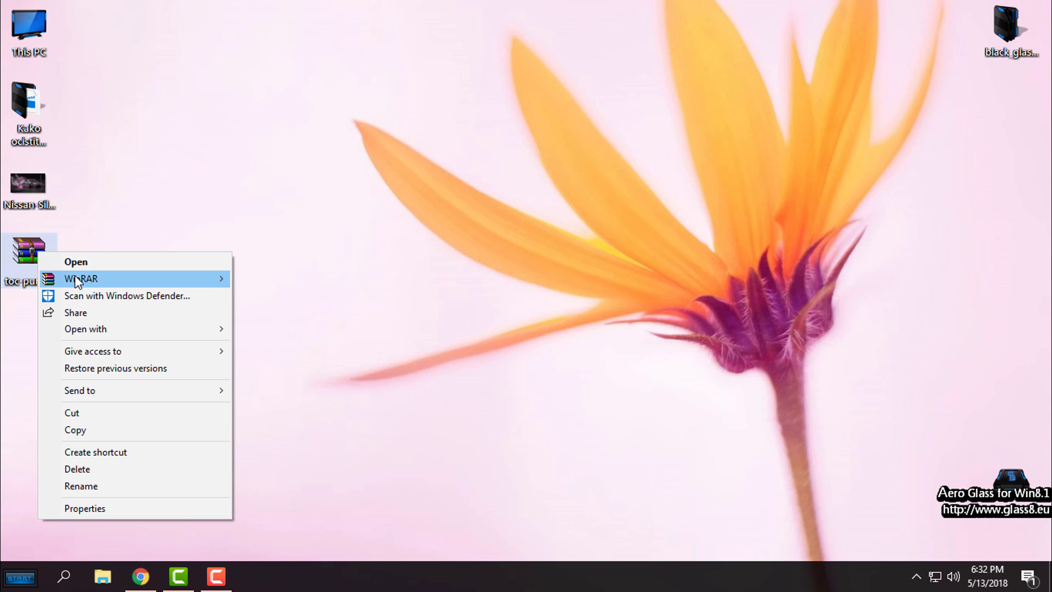
{"action": "mouse_move", "coordinate": [75, 278]}
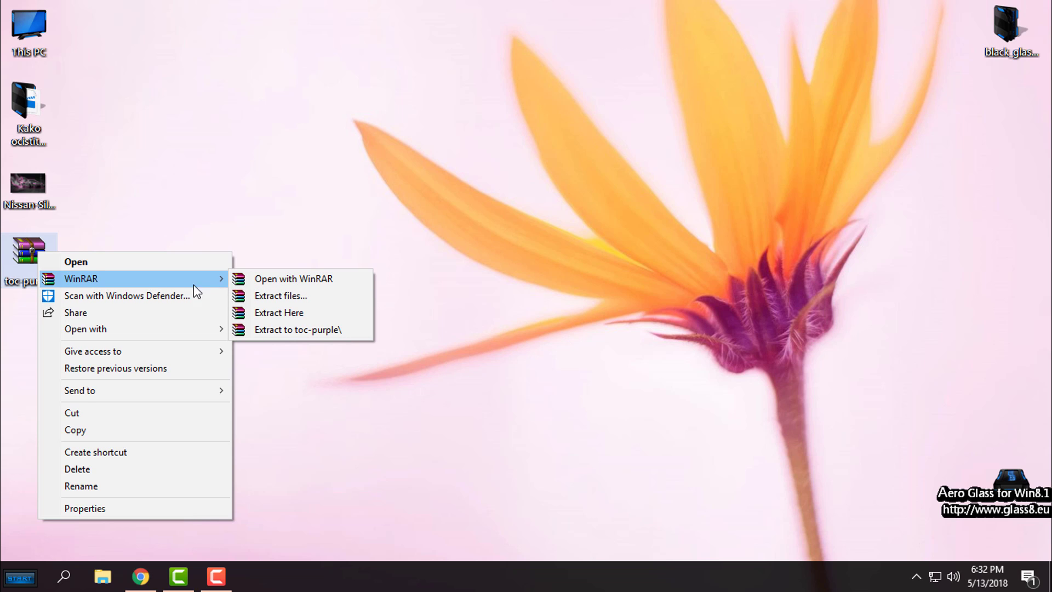
{"action": "left_click", "coordinate": [296, 333]}
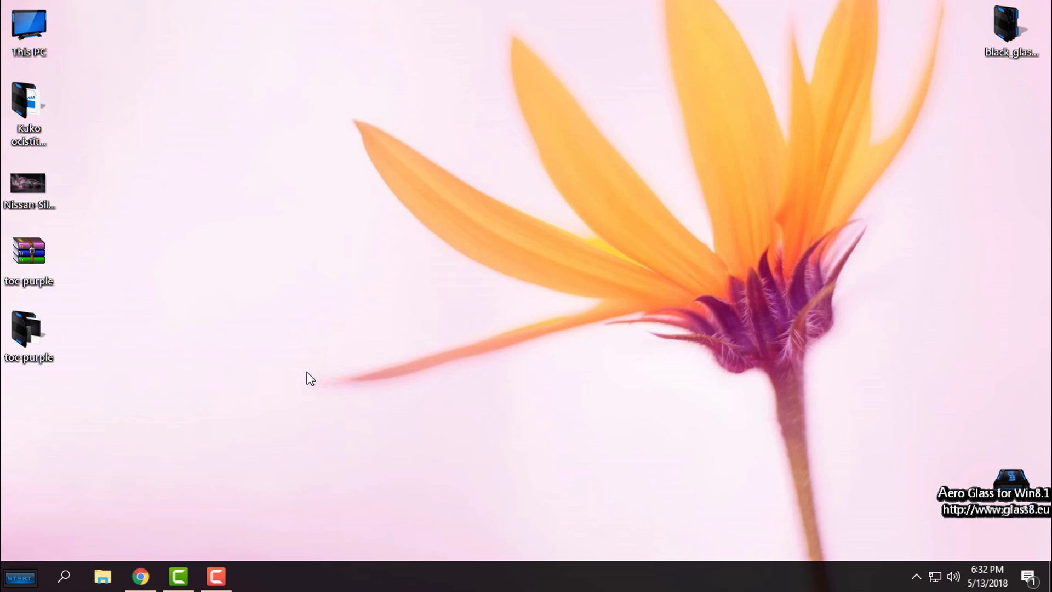
{"action": "right_click", "coordinate": [167, 111]}
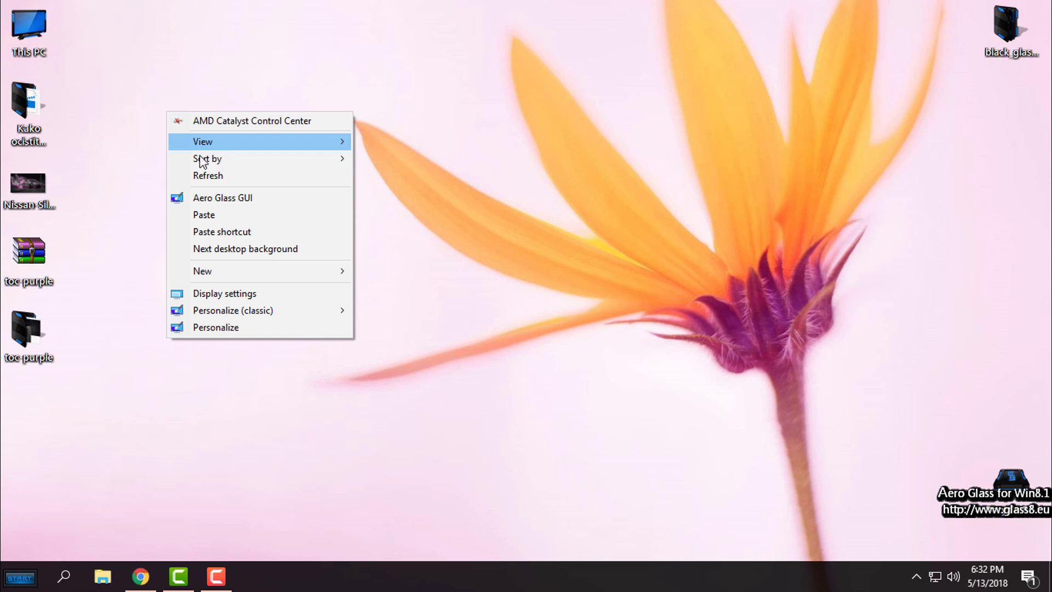
{"action": "left_click", "coordinate": [209, 175]}
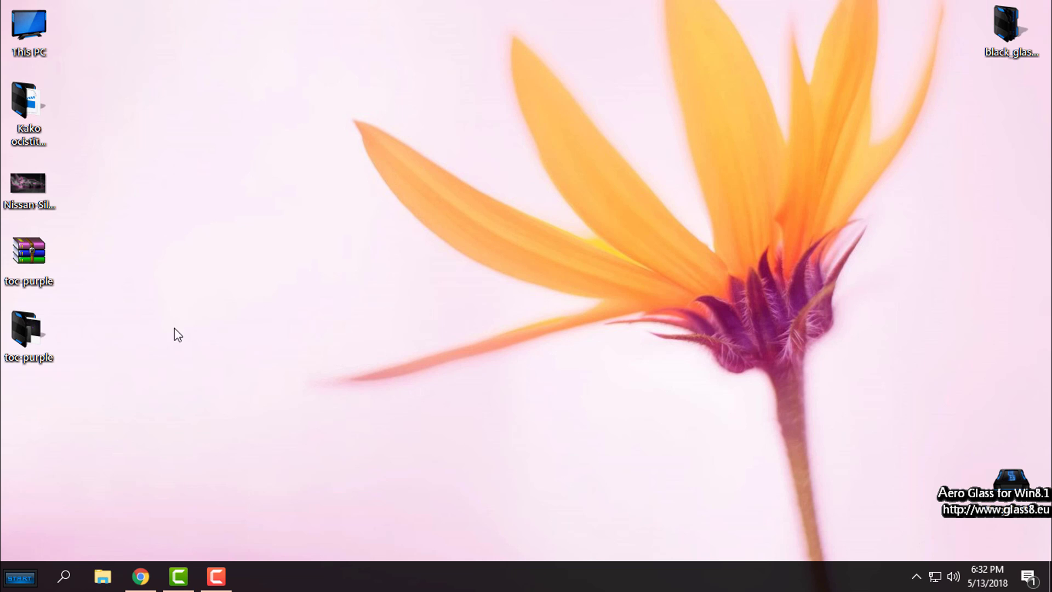
{"action": "key", "text": "super+e"}
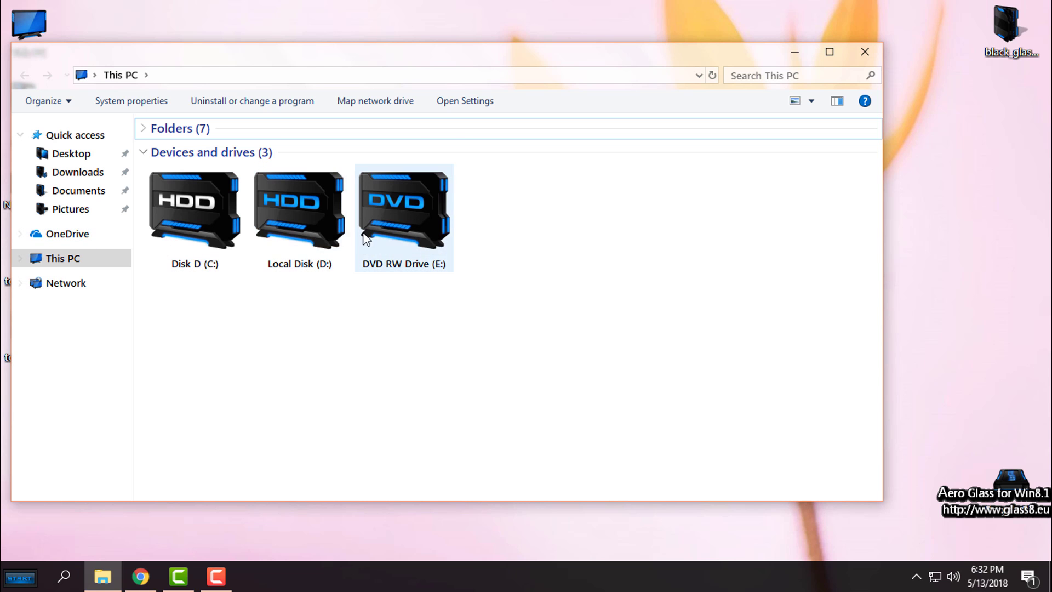
{"action": "left_click_drag", "start_coordinate": [614, 90], "coordinate": [569, 72]}
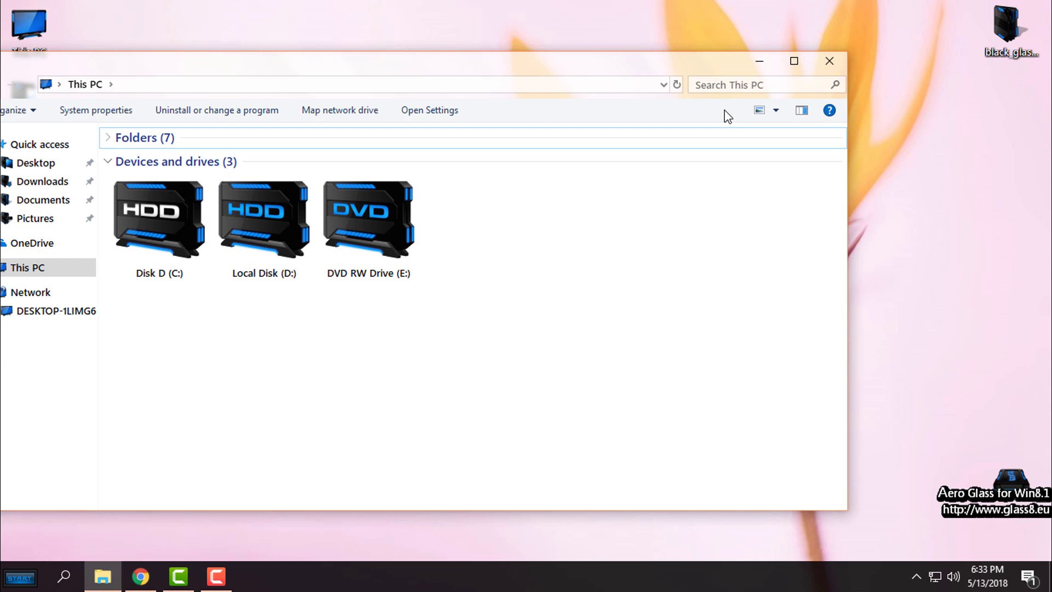
{"action": "left_click", "coordinate": [830, 63]}
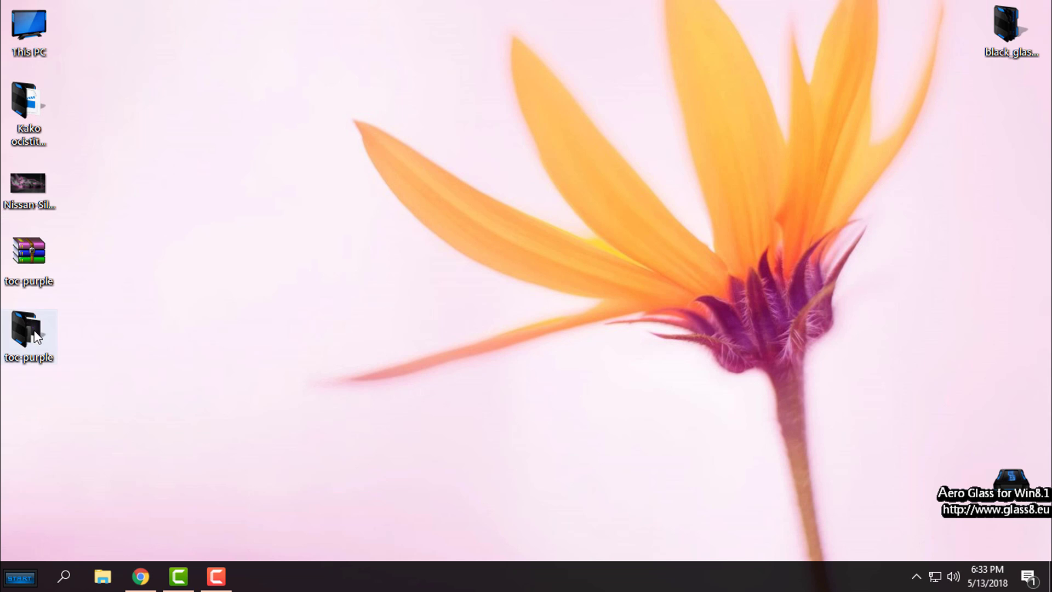
- Refresh the desktop, open the toc purple folder, and copy both toc-purple theme items
{"action": "right_click", "coordinate": [112, 231]}
{"action": "left_click", "coordinate": [136, 296]}
{"action": "double_click", "coordinate": [30, 340]}
{"action": "left_click_drag", "start_coordinate": [160, 197], "coordinate": [211, 154]}
{"action": "right_click", "coordinate": [211, 153]}
{"action": "left_click", "coordinate": [282, 316]}
- Paste the items into C:\Windows\Resources\Themes, replacing the existing files
{"action": "left_click", "coordinate": [59, 272]}
{"action": "left_click", "coordinate": [821, 62]}
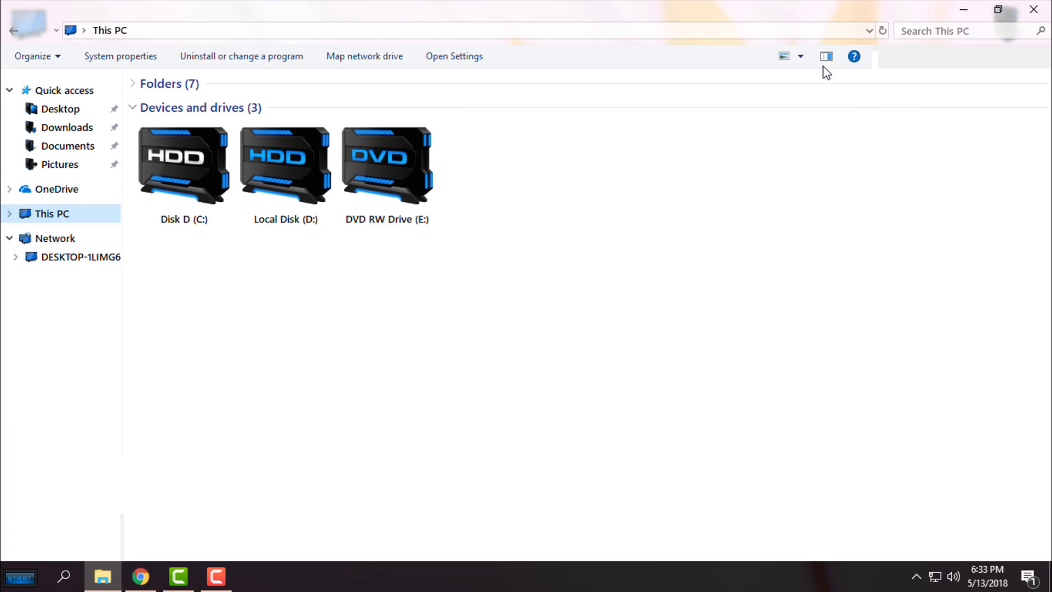
{"action": "double_click", "coordinate": [160, 174]}
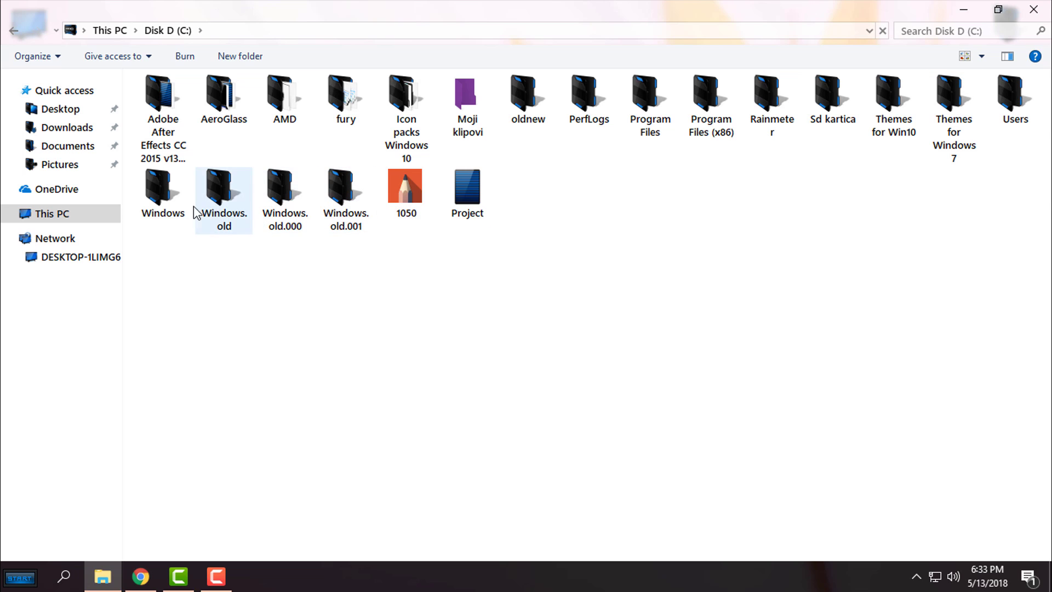
{"action": "double_click", "coordinate": [162, 193]}
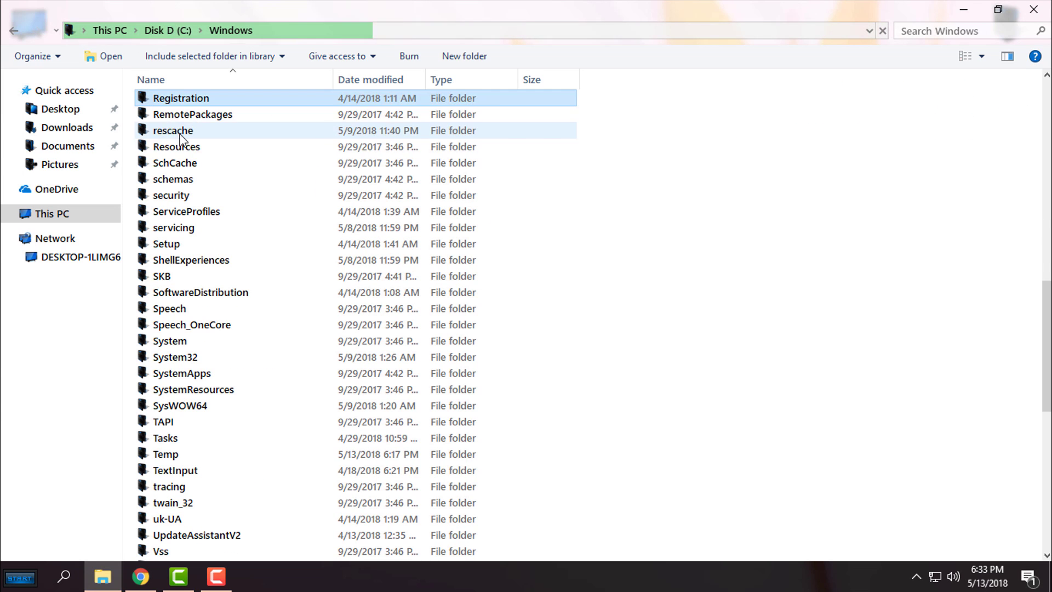
{"action": "double_click", "coordinate": [189, 143]}
{"action": "left_click", "coordinate": [183, 140]}
{"action": "double_click", "coordinate": [185, 140]}
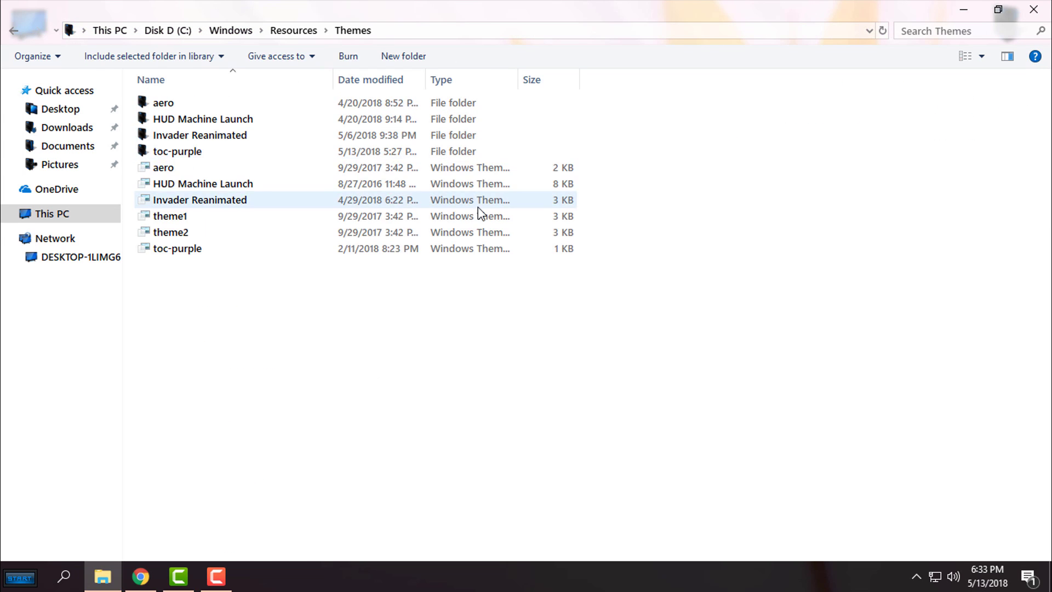
{"action": "right_click", "coordinate": [420, 337]}
{"action": "left_click", "coordinate": [458, 464]}
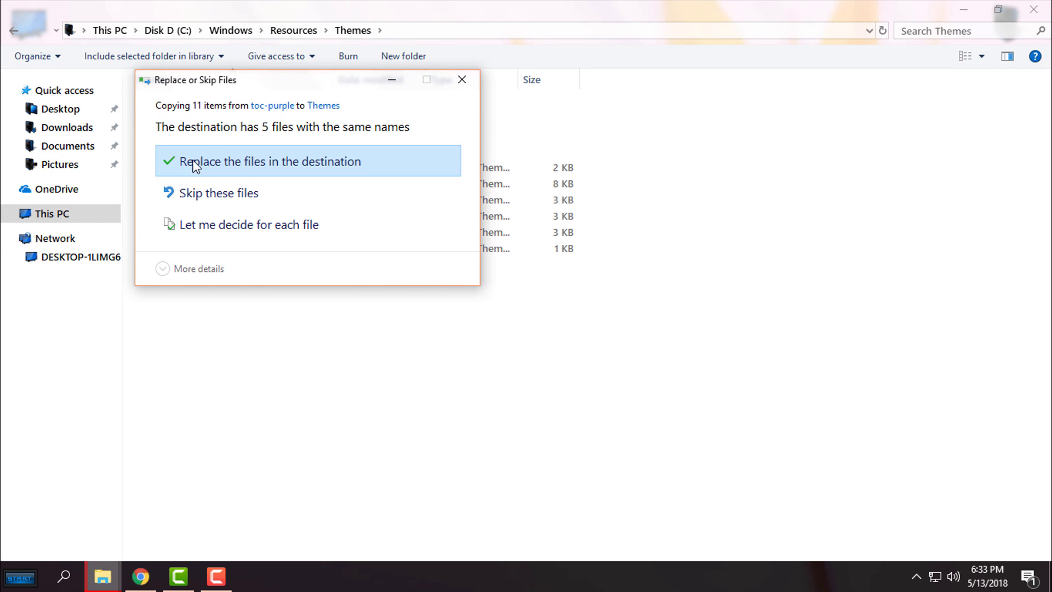
{"action": "left_click", "coordinate": [233, 162]}
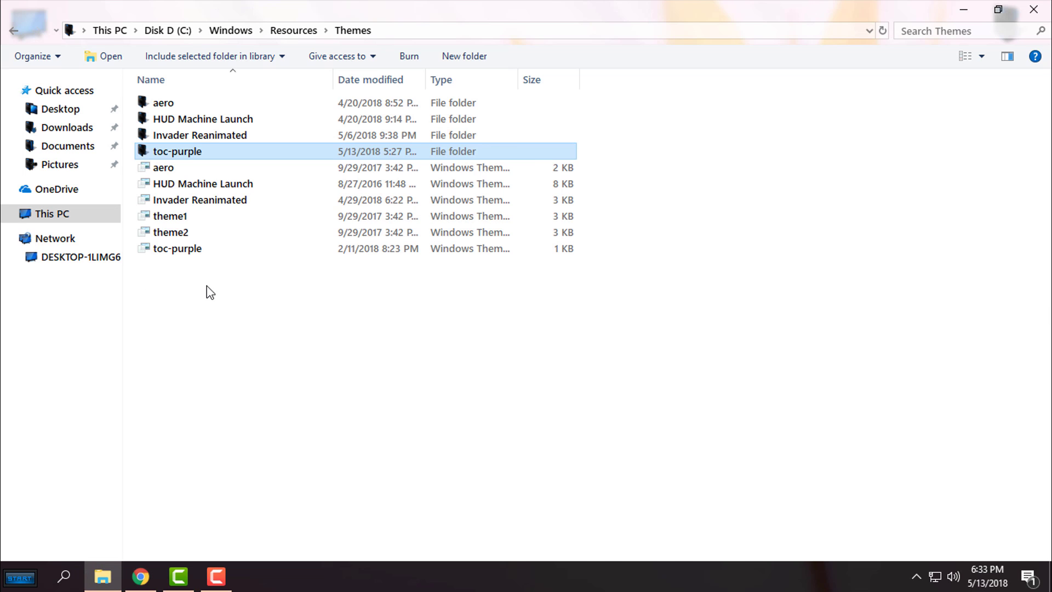
- Close Explorer and open Personalization > Themes, scrolling down to the A Touch of Color-purple theme
{"action": "left_click", "coordinate": [1033, 10]}
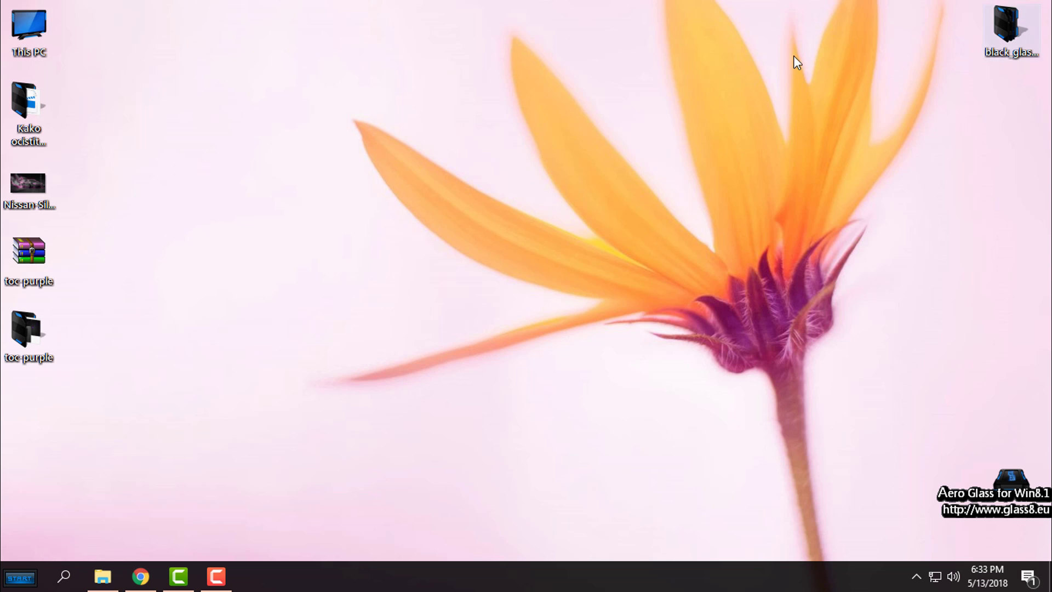
{"action": "right_click", "coordinate": [310, 212]}
{"action": "left_click", "coordinate": [364, 426]}
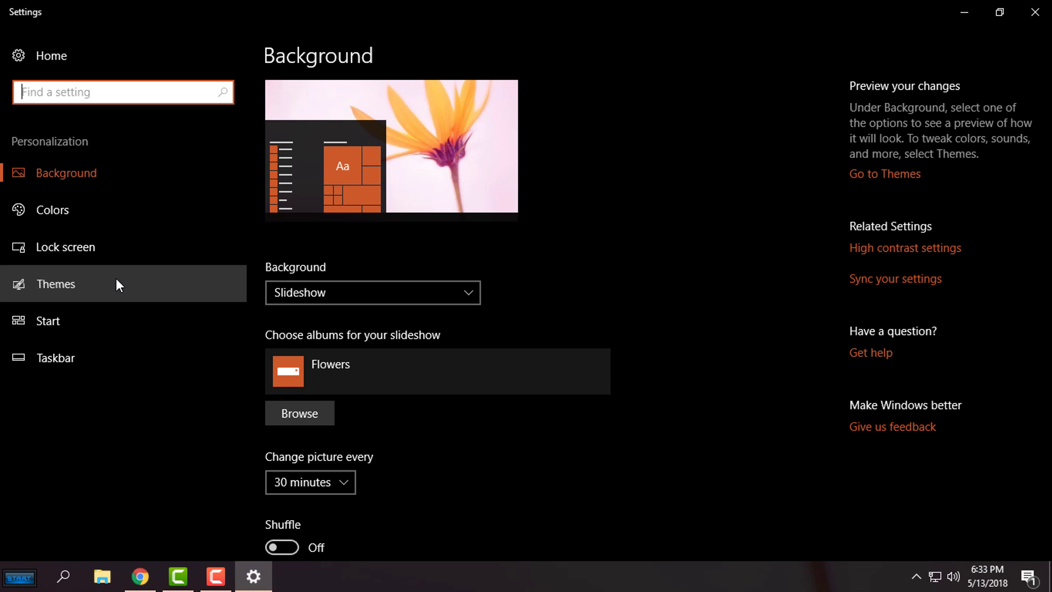
{"action": "left_click", "coordinate": [116, 284]}
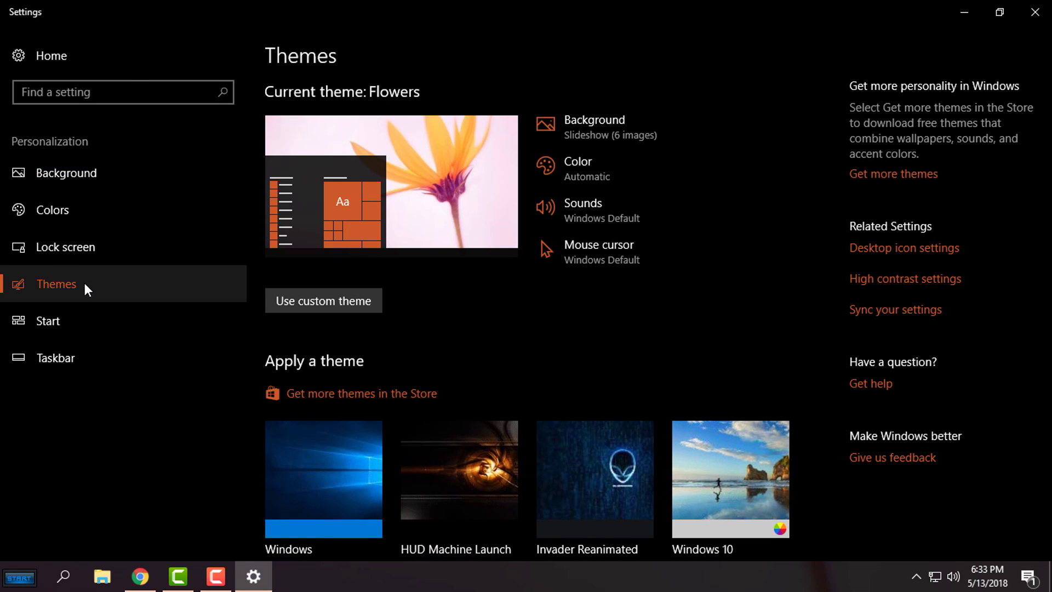
{"action": "scroll", "coordinate": [751, 379], "scroll_direction": "down", "scroll_amount": 5}
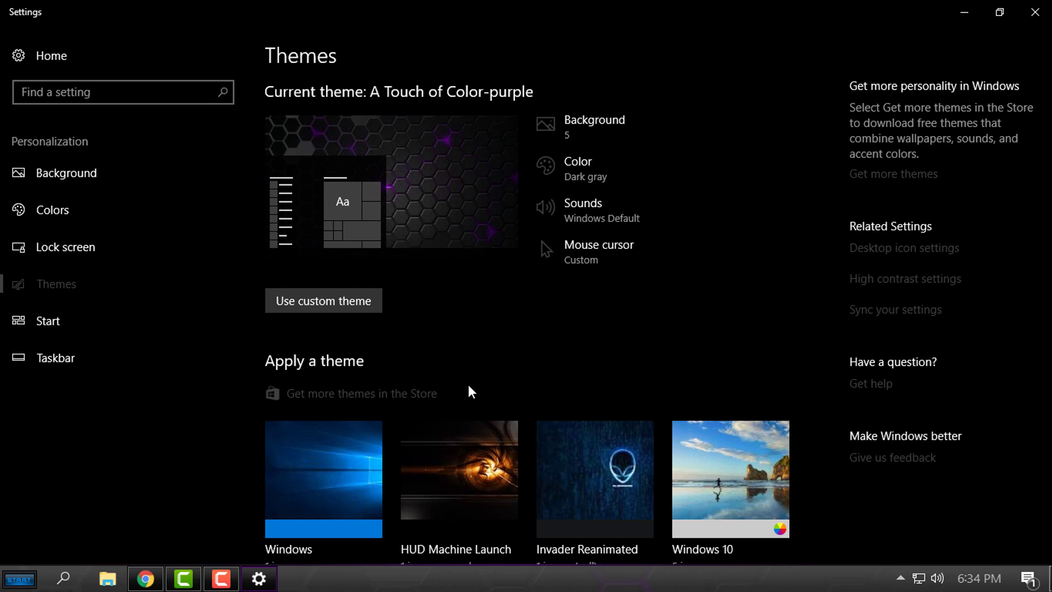
- Close Settings, refresh the desktop, and open the Start menu repeatedly to check the new look
{"action": "left_click", "coordinate": [1035, 11]}
{"action": "right_click", "coordinate": [305, 126]}
{"action": "left_click", "coordinate": [342, 184]}
{"action": "left_click", "coordinate": [19, 579]}
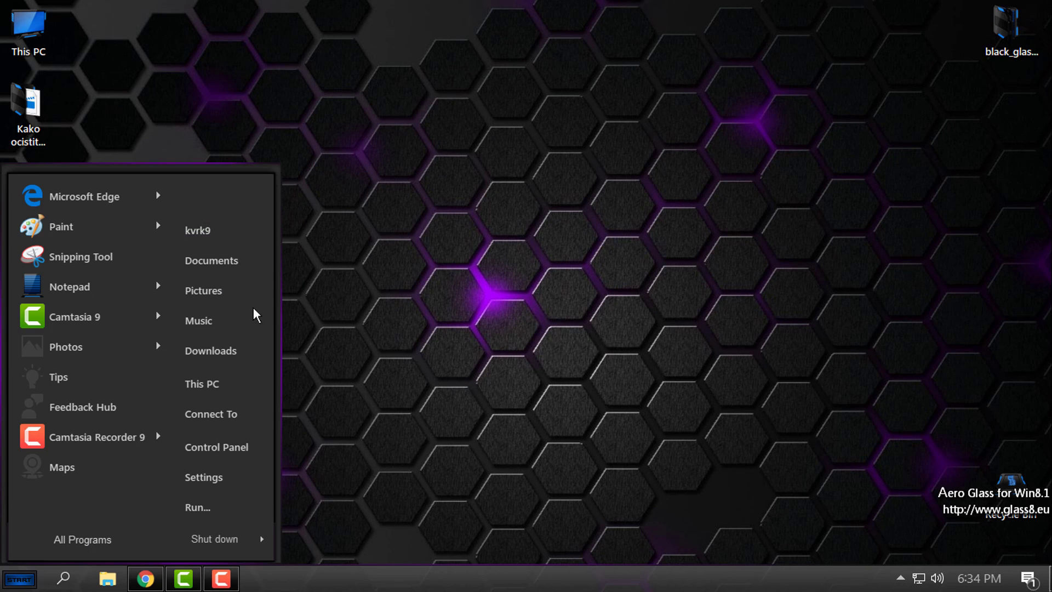
{"action": "left_click", "coordinate": [380, 208]}
{"action": "right_click", "coordinate": [380, 205]}
{"action": "left_click", "coordinate": [406, 267]}
{"action": "key", "text": "super"}
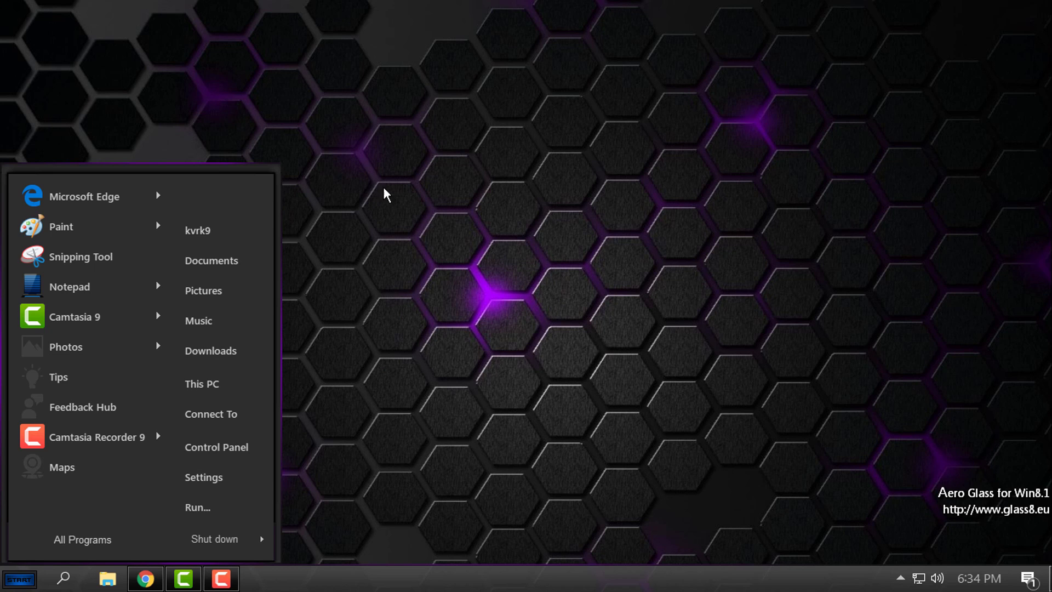
{"action": "right_click", "coordinate": [321, 106]}
{"action": "left_click", "coordinate": [348, 161]}
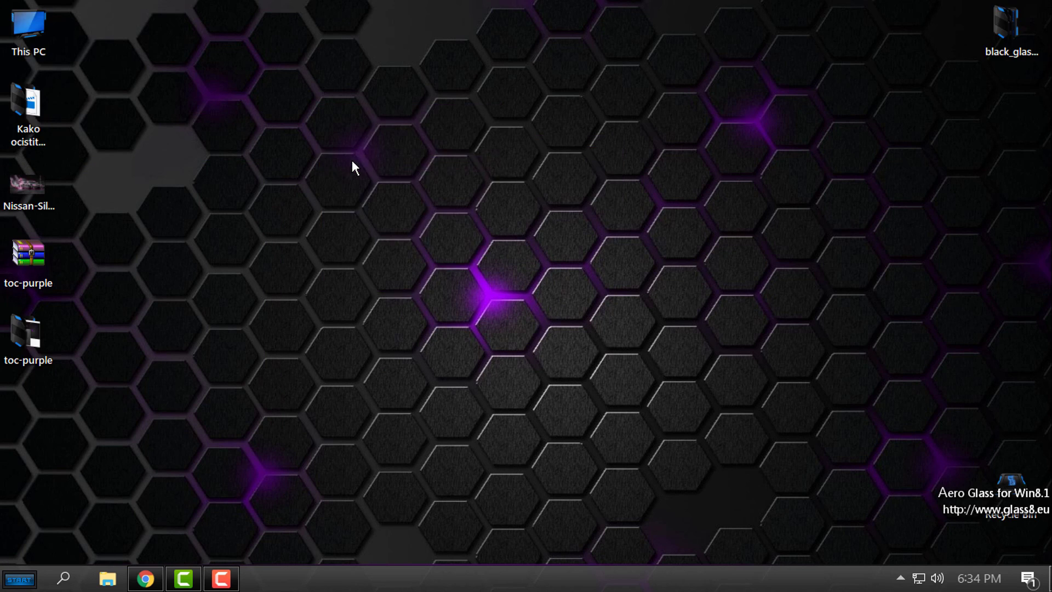
{"action": "left_click", "coordinate": [19, 579]}
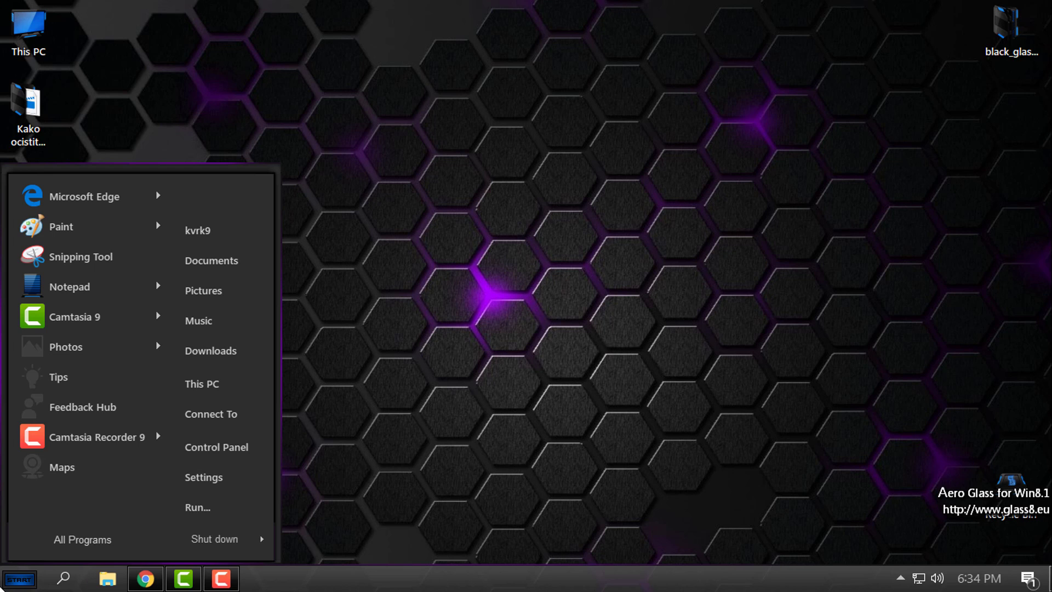
{"action": "left_click", "coordinate": [20, 579]}
{"action": "left_click", "coordinate": [19, 579]}
- Open the StartIsBack configuration from the Start menu's context menu and preview the Start menu
{"action": "right_click", "coordinate": [216, 185]}
{"action": "left_click", "coordinate": [241, 195]}
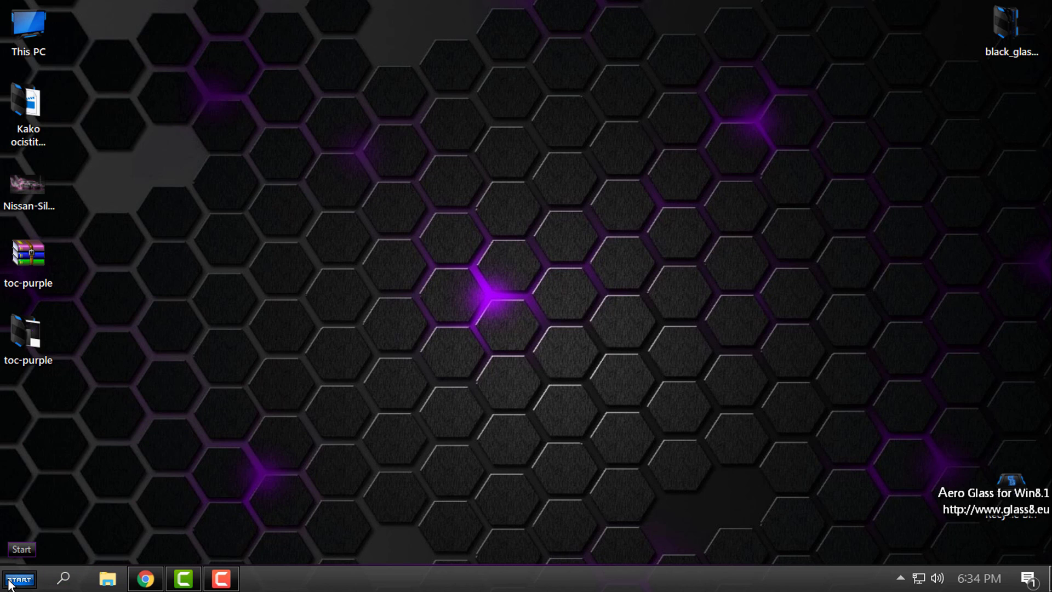
{"action": "left_click", "coordinate": [10, 584]}
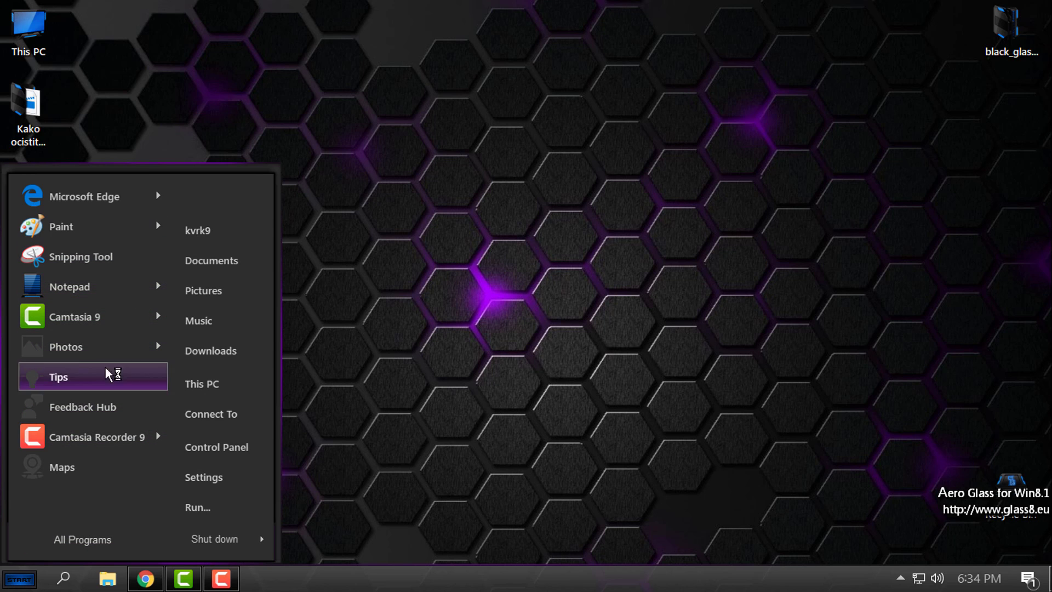
{"action": "mouse_move", "coordinate": [77, 356]}
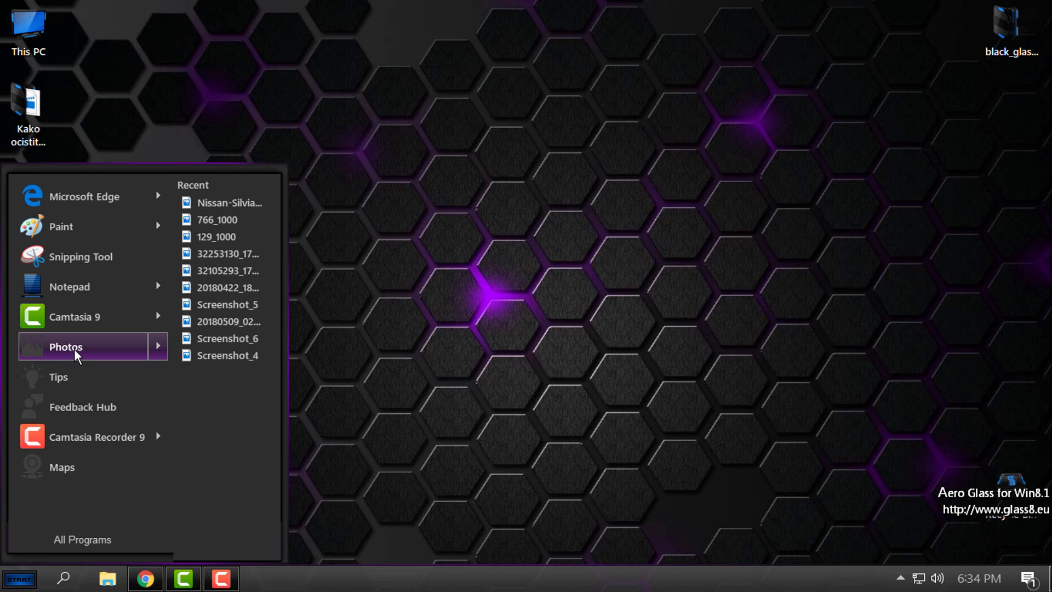
{"action": "left_click", "coordinate": [19, 579]}
{"action": "mouse_move", "coordinate": [113, 436]}
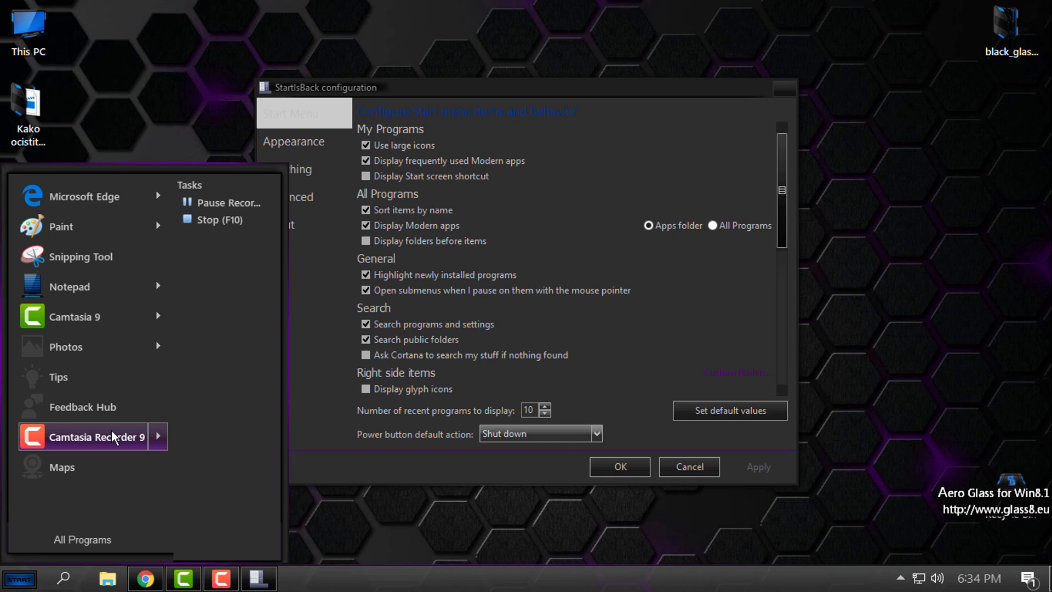
{"action": "left_click", "coordinate": [14, 582]}
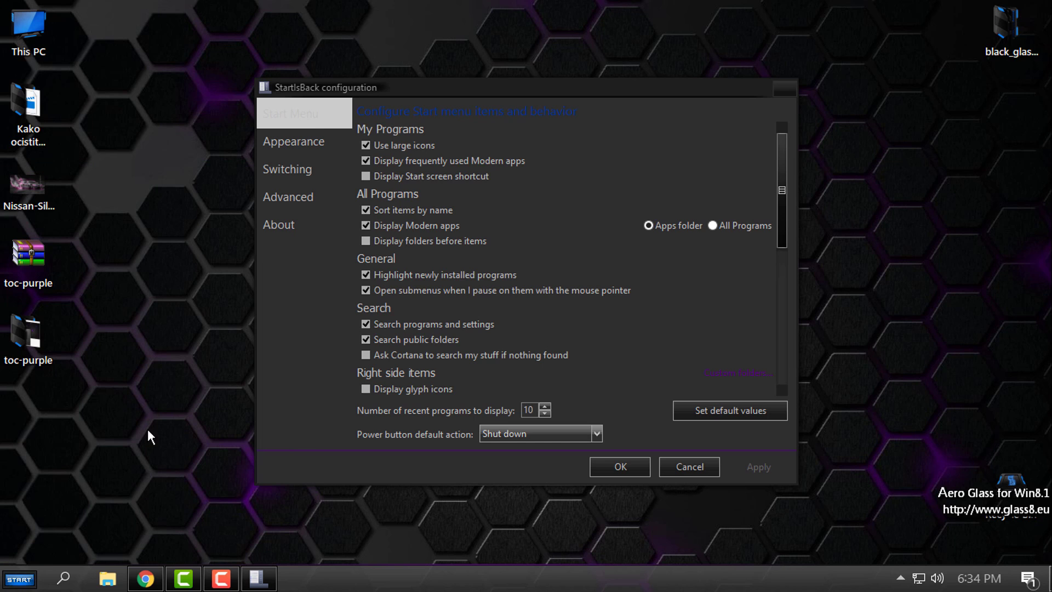
- On the Appearance page, apply the Windows 10 start button style, preview it, and confirm with OK
{"action": "left_click", "coordinate": [301, 147]}
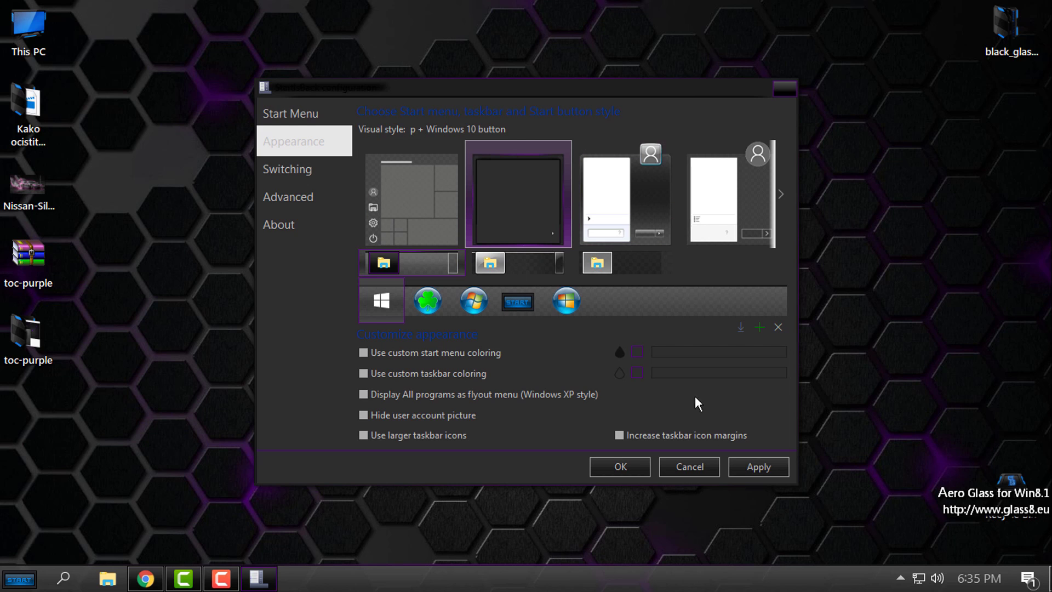
{"action": "left_click", "coordinate": [758, 466]}
{"action": "left_click", "coordinate": [18, 578]}
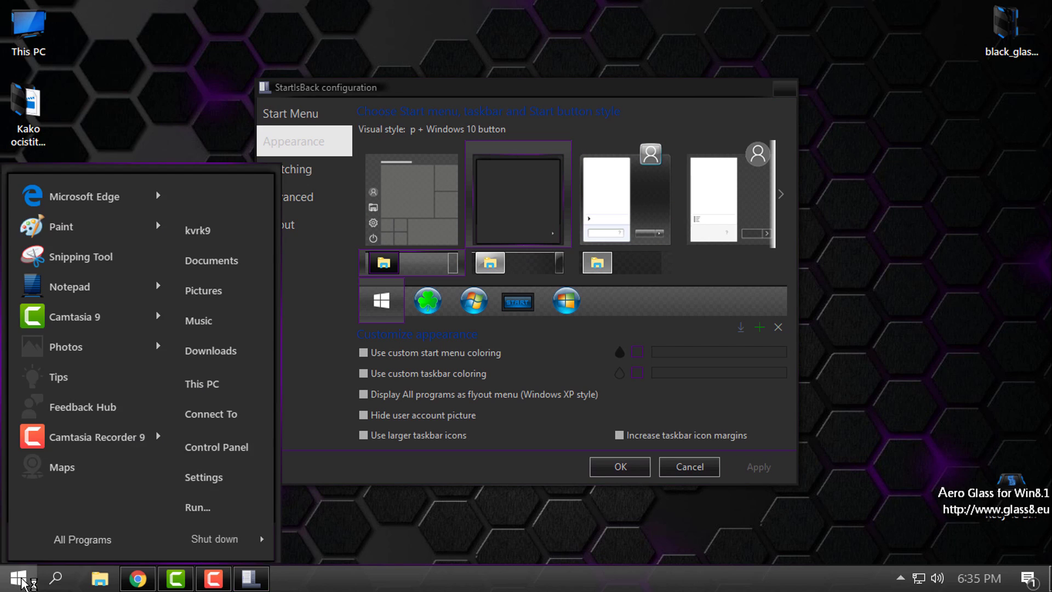
{"action": "left_click", "coordinate": [18, 578]}
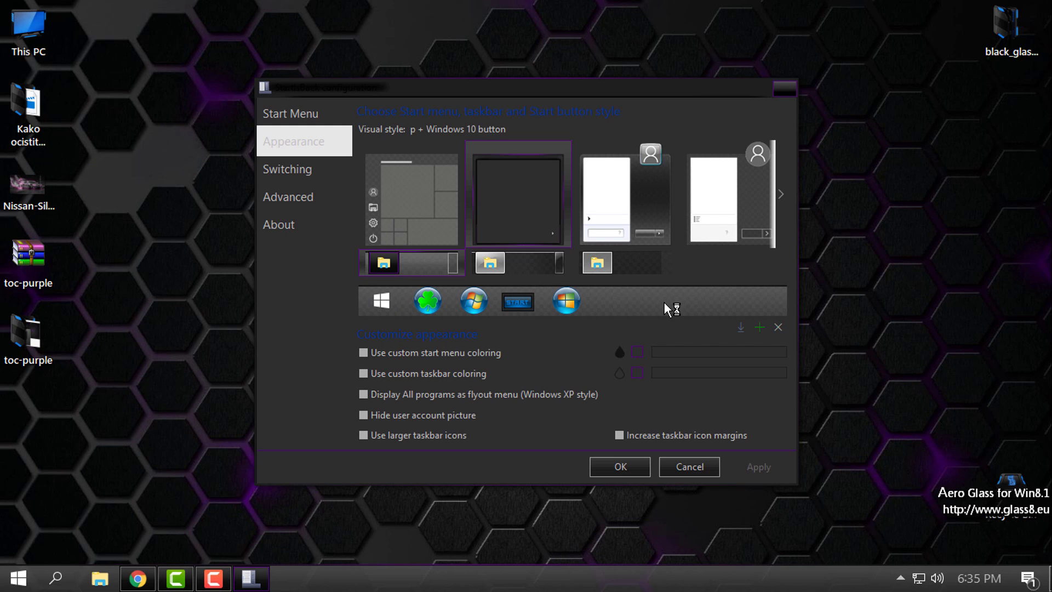
{"action": "left_click", "coordinate": [624, 467]}
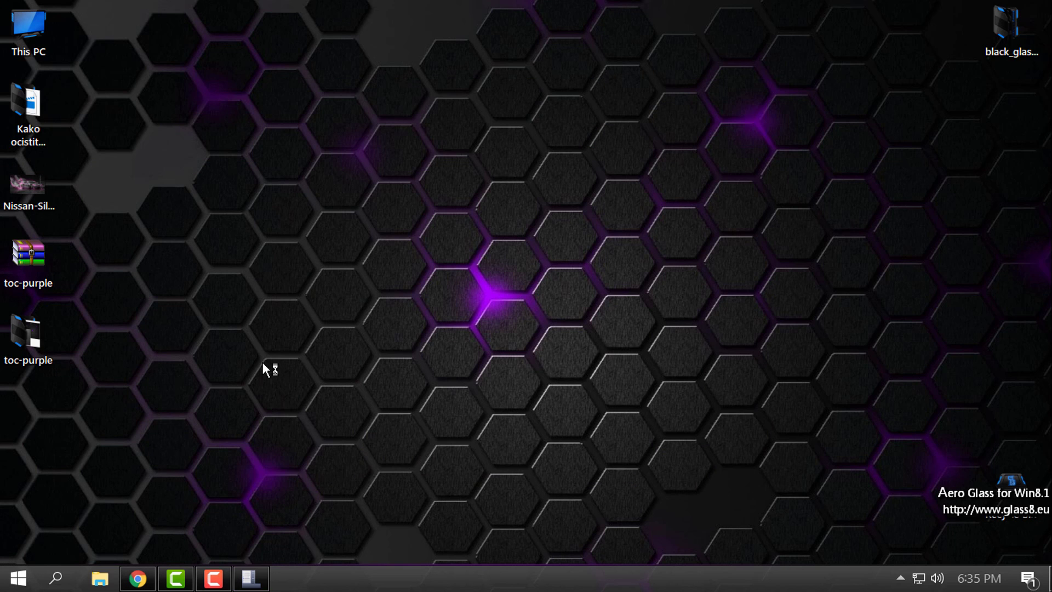
- Set the pink neon Nissan Silvia photo as the desktop background, close Photos, and refresh the desktop
{"action": "right_click", "coordinate": [195, 129]}
{"action": "left_click", "coordinate": [227, 186]}
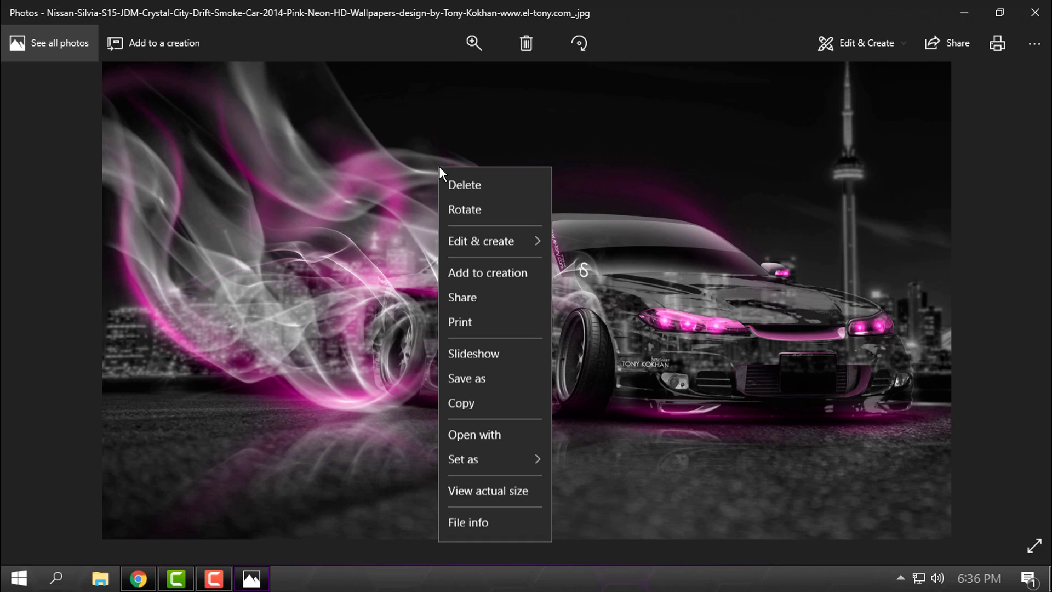
{"action": "mouse_move", "coordinate": [498, 461]}
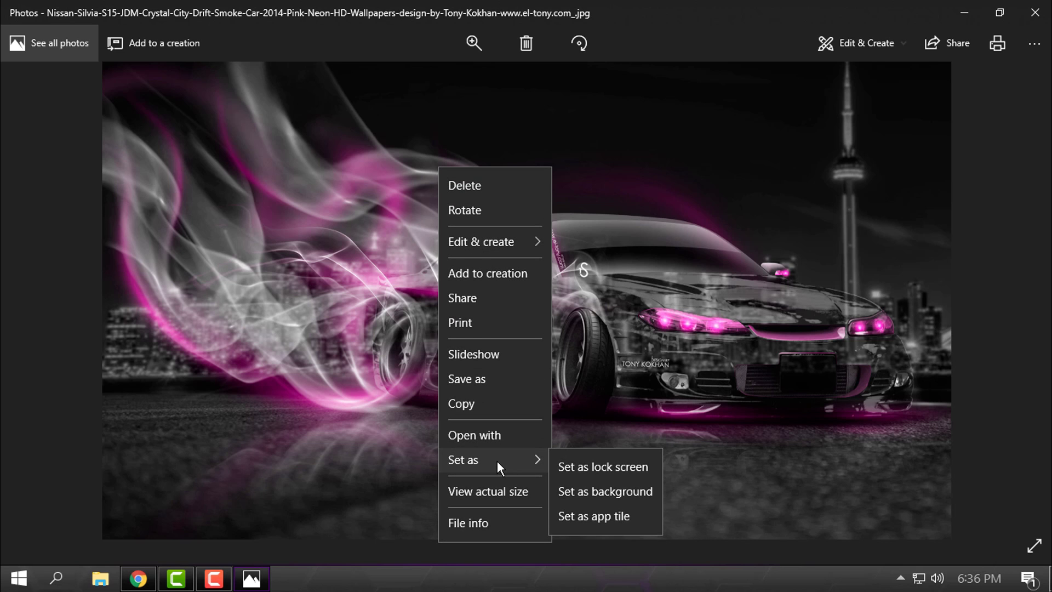
{"action": "left_click", "coordinate": [602, 491]}
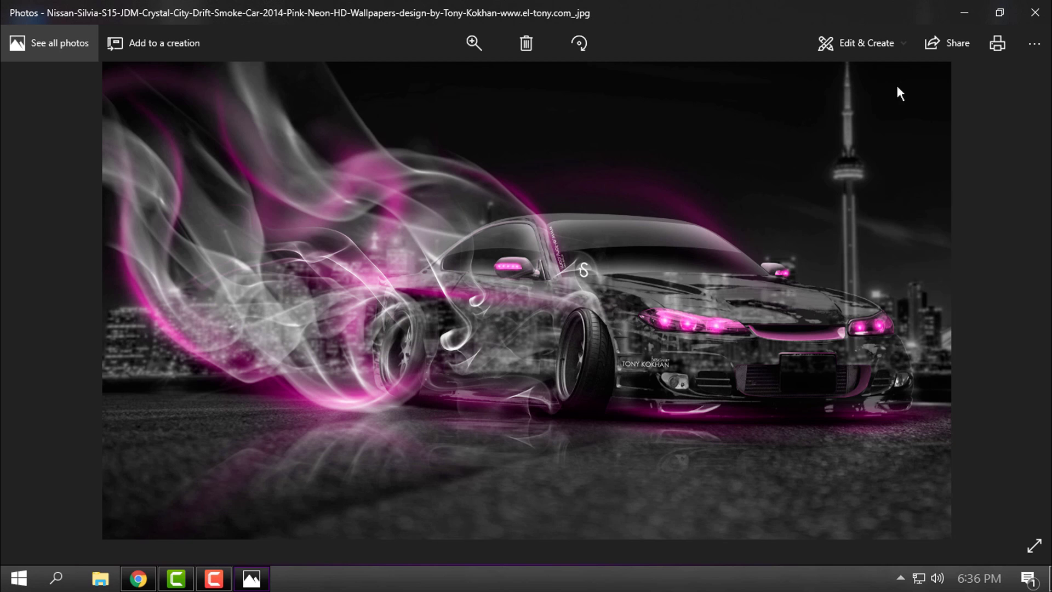
{"action": "left_click", "coordinate": [1027, 21]}
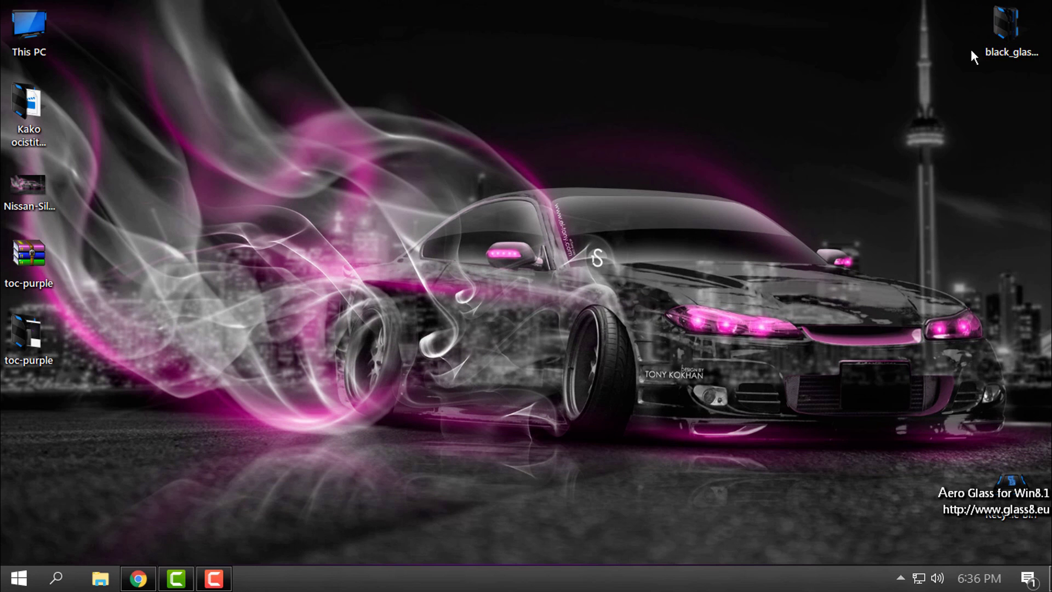
{"action": "right_click", "coordinate": [860, 77]}
{"action": "left_click", "coordinate": [879, 138]}
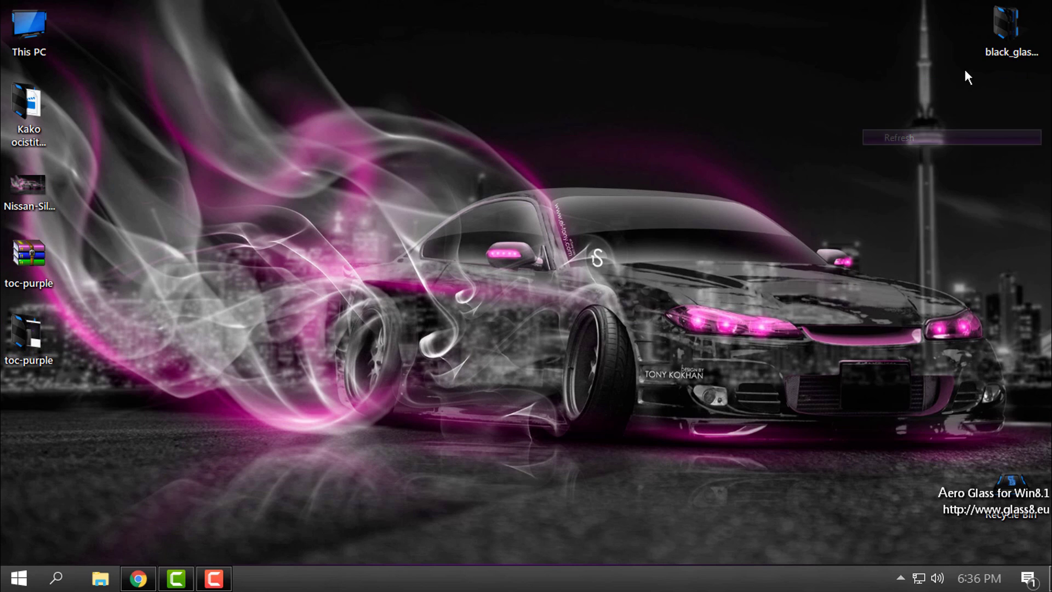
- Run BlackGlassEnhanced from the Black Glass Enhanced v0.5 folder, then open This PC in Explorer
{"action": "double_click", "coordinate": [1005, 27]}
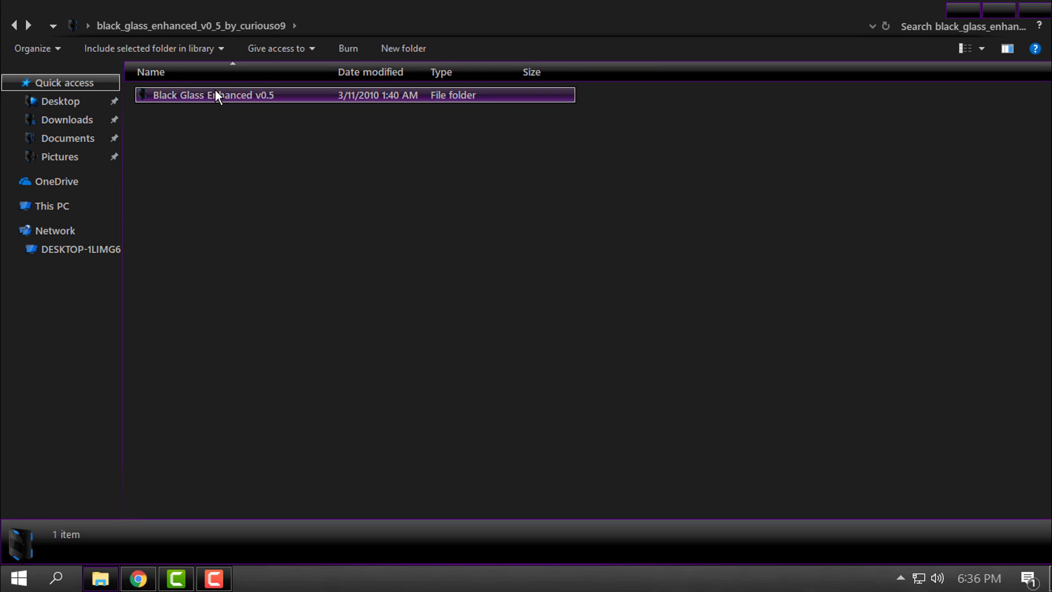
{"action": "double_click", "coordinate": [215, 90]}
{"action": "double_click", "coordinate": [208, 108]}
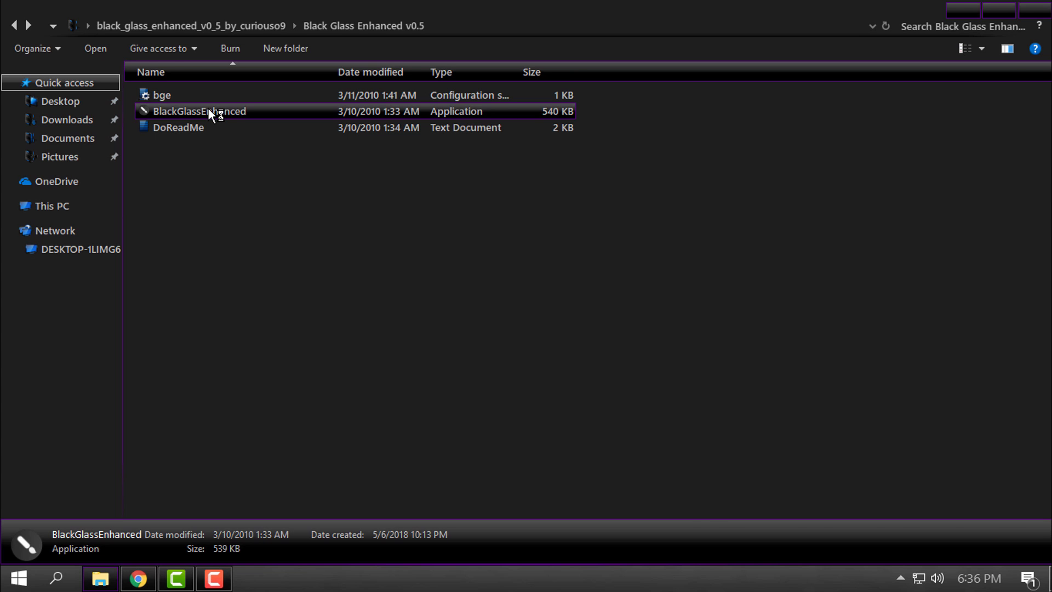
{"action": "left_click", "coordinate": [1034, 10]}
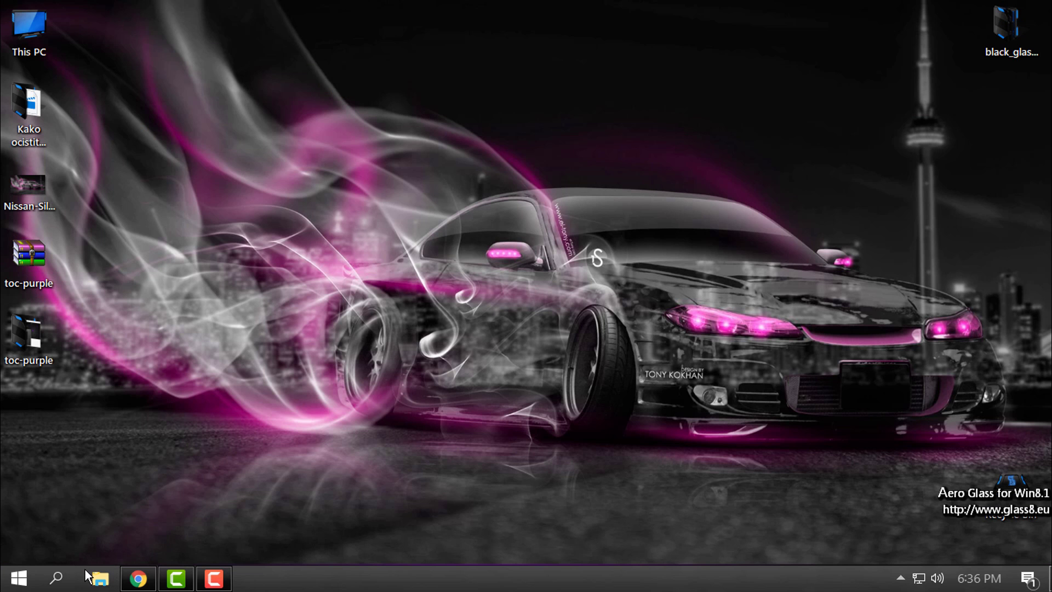
{"action": "left_click", "coordinate": [88, 572]}
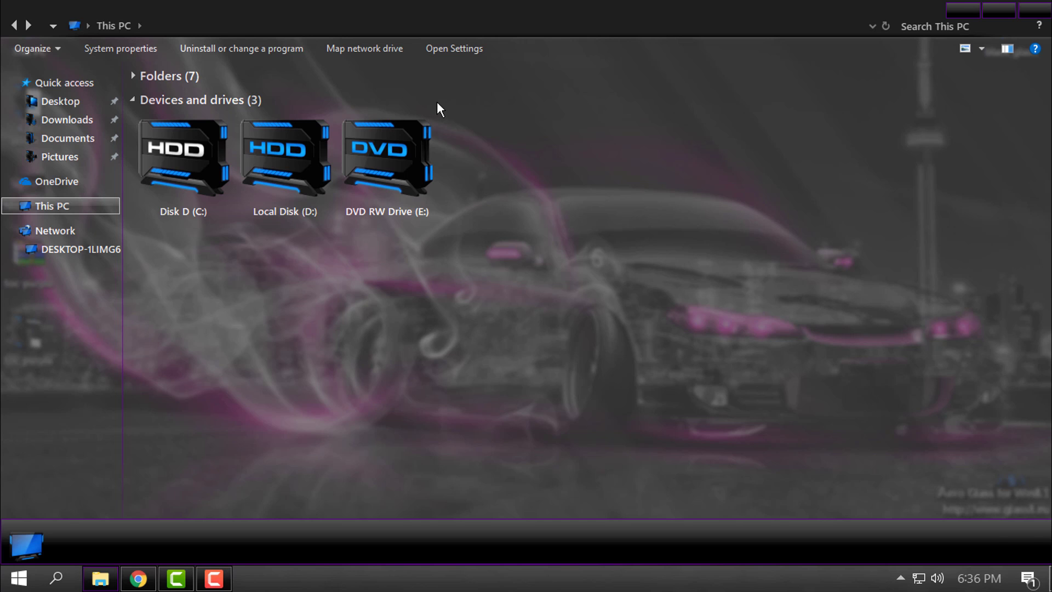
- Restore and reposition the This PC window, select Disk D (C:), then maximize the window
{"action": "key", "text": "super+Down"}
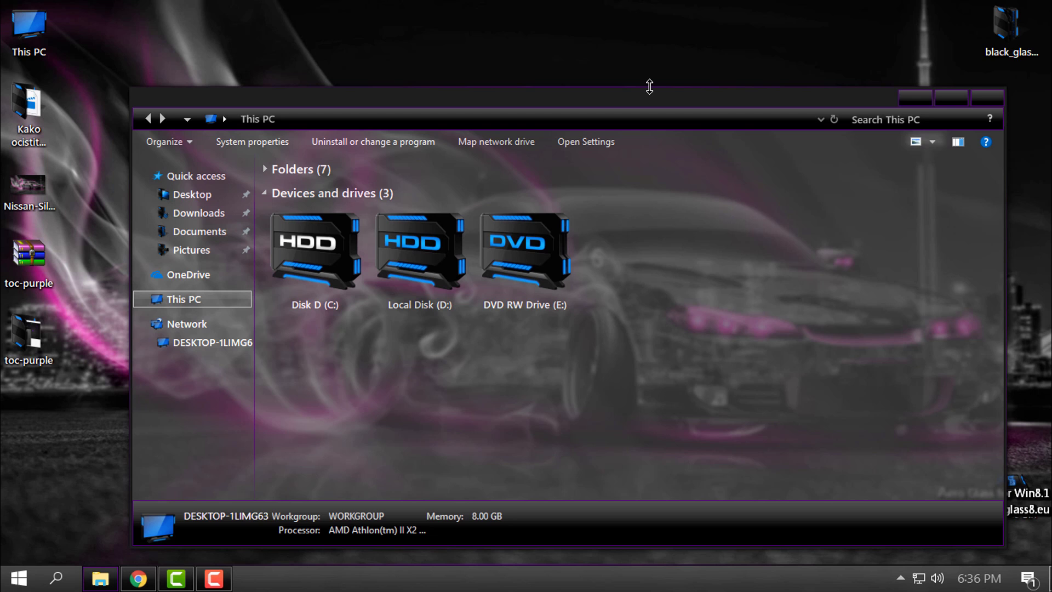
{"action": "mouse_move", "coordinate": [741, 94]}
{"action": "left_mouse_down"}
{"action": "mouse_move", "coordinate": [744, 77]}
{"action": "mouse_move", "coordinate": [728, 88]}
{"action": "left_mouse_up"}
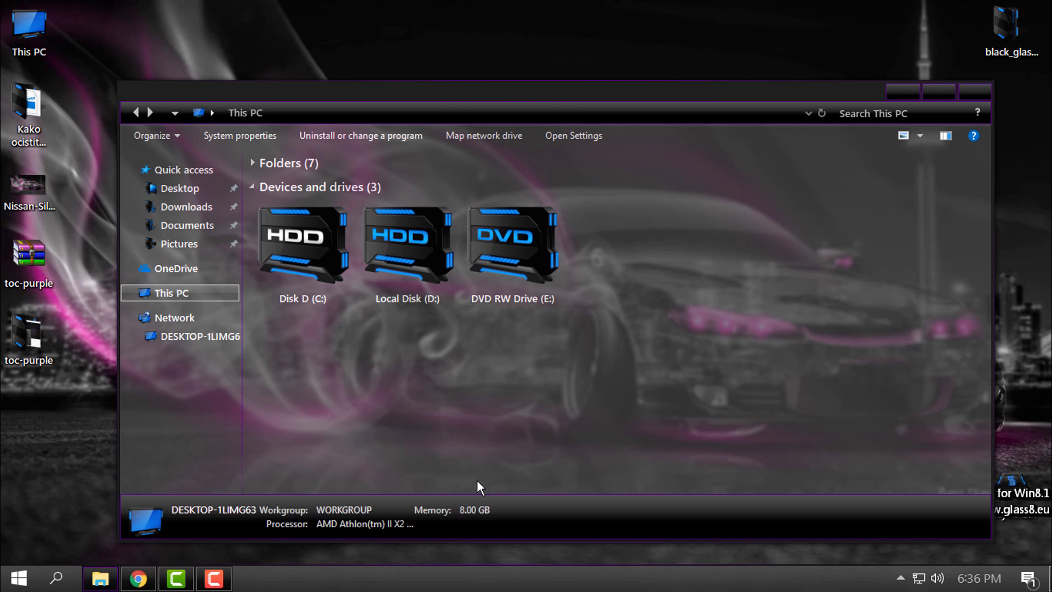
{"action": "left_click_drag", "start_coordinate": [495, 101], "coordinate": [499, 48]}
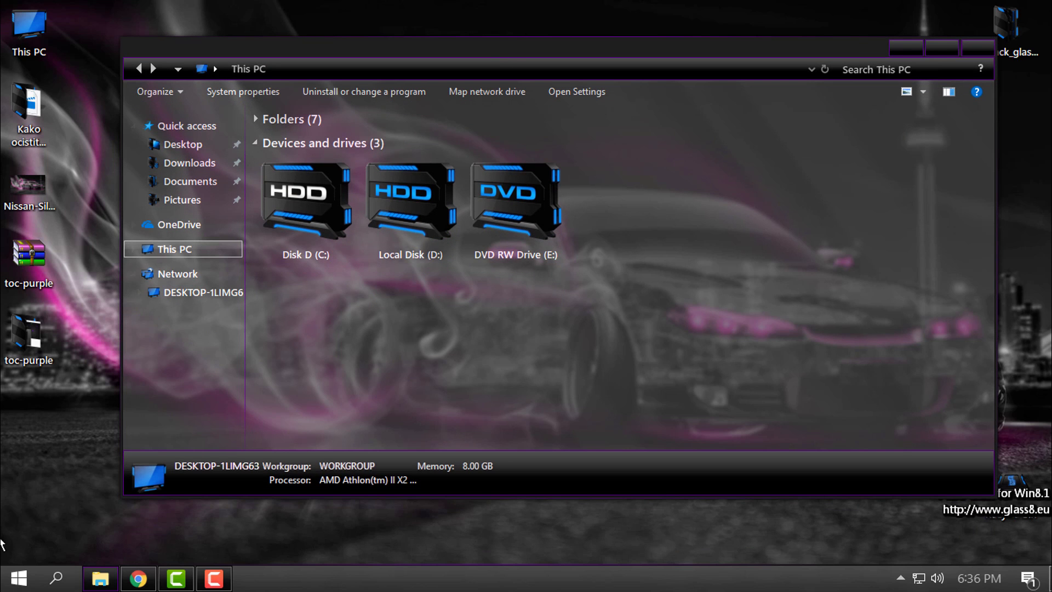
{"action": "left_click", "coordinate": [293, 228]}
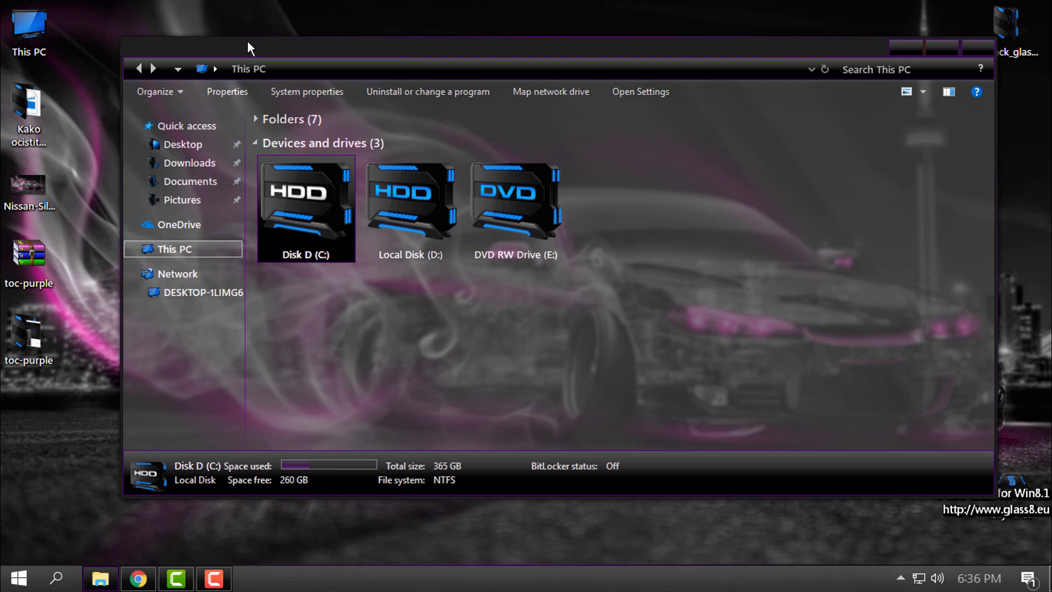
{"action": "left_click", "coordinate": [942, 46]}
- Close Explorer, refresh the desktop, and reopen This PC from the Start menu
{"action": "left_click", "coordinate": [1033, 10]}
{"action": "right_click", "coordinate": [182, 194]}
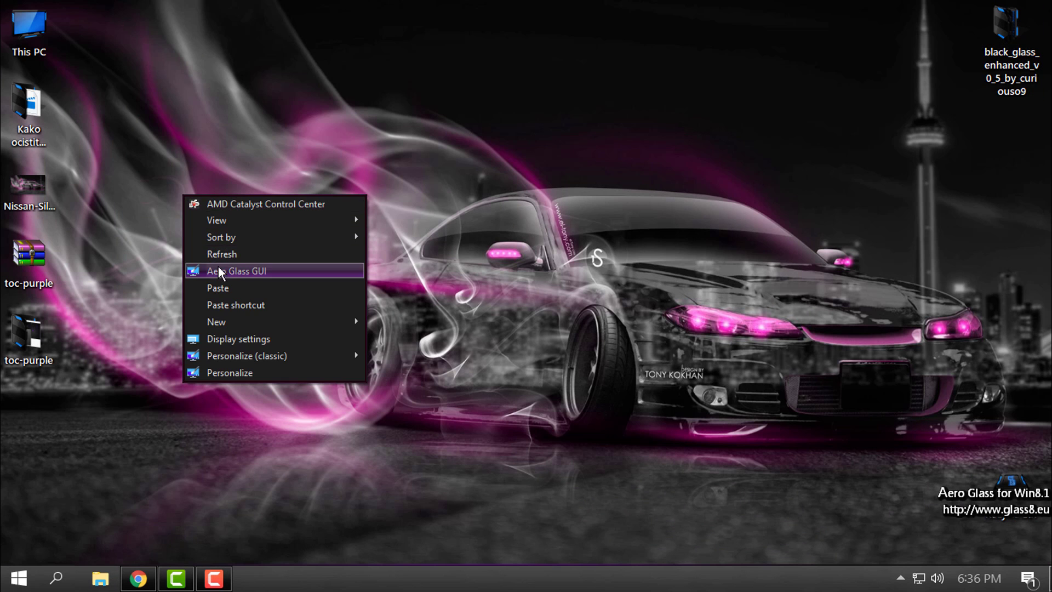
{"action": "left_click", "coordinate": [225, 255]}
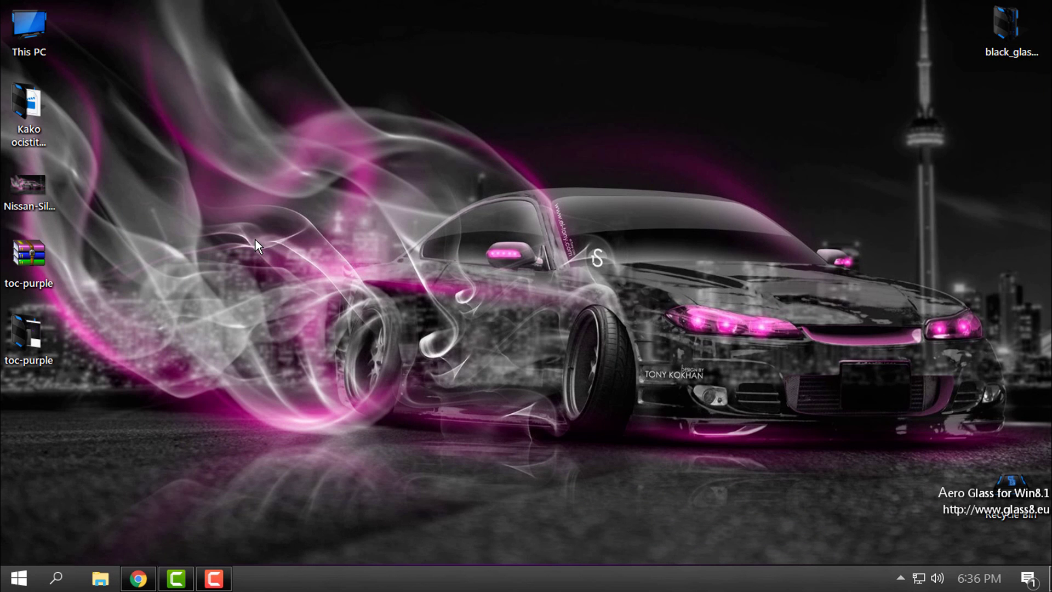
{"action": "key", "text": "super"}
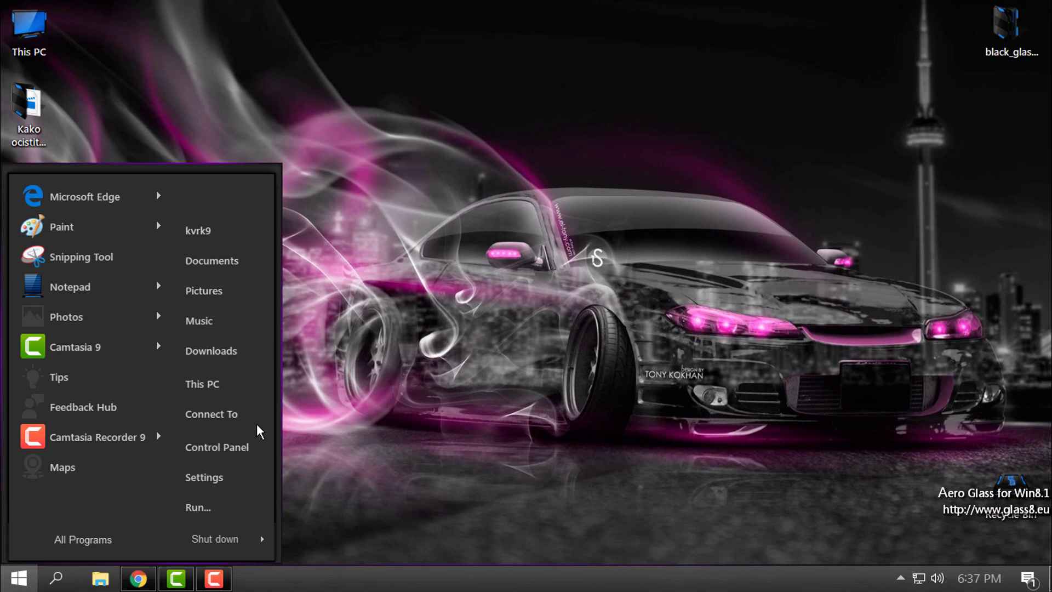
{"action": "left_click", "coordinate": [239, 389]}
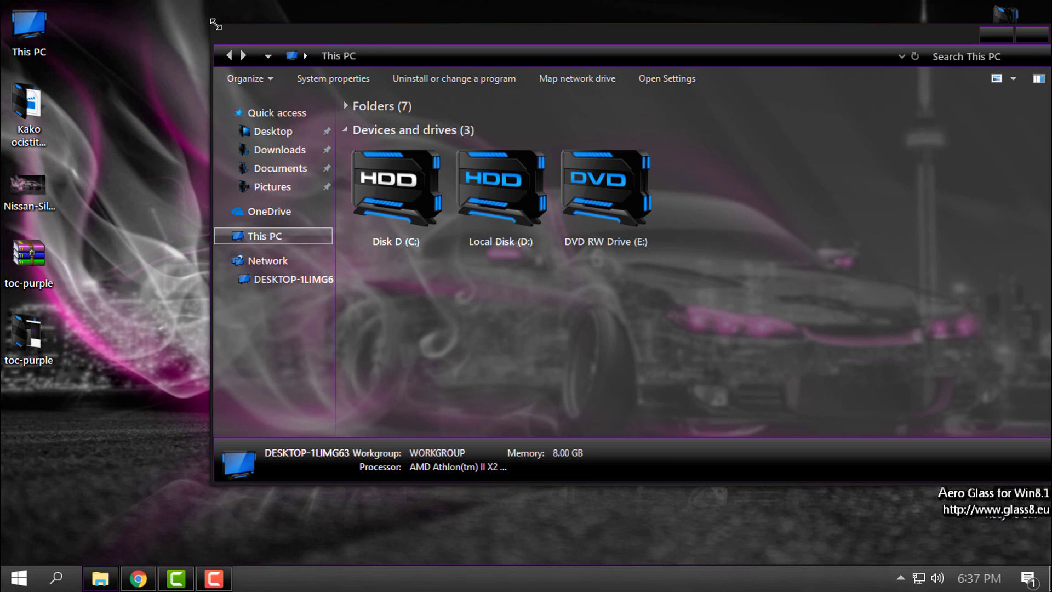
- Open This PC's System properties, resize that window, and snap This PC to the right half
{"action": "key", "text": "super"}
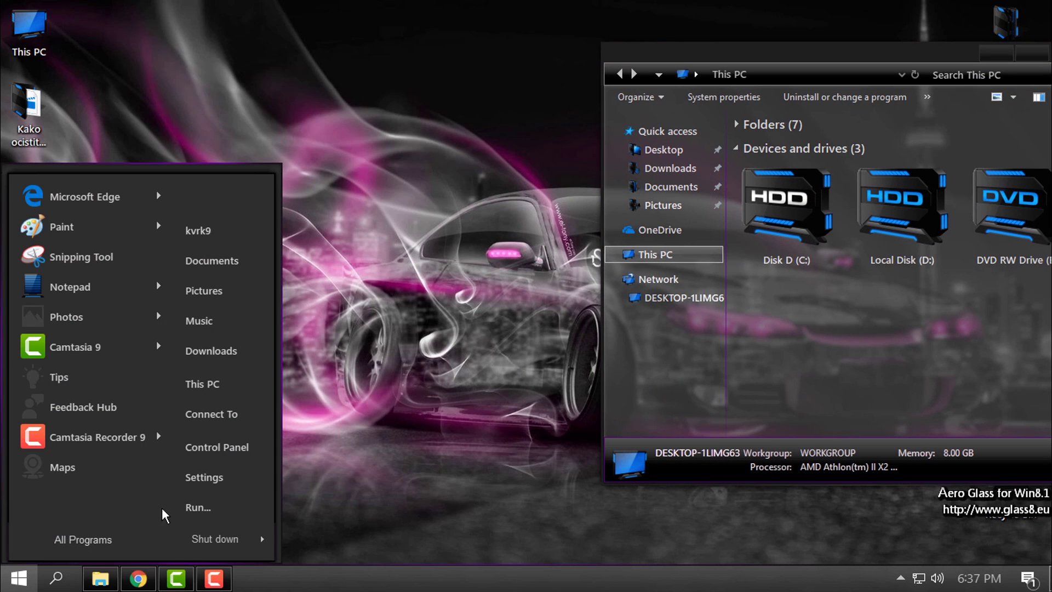
{"action": "right_click", "coordinate": [215, 383]}
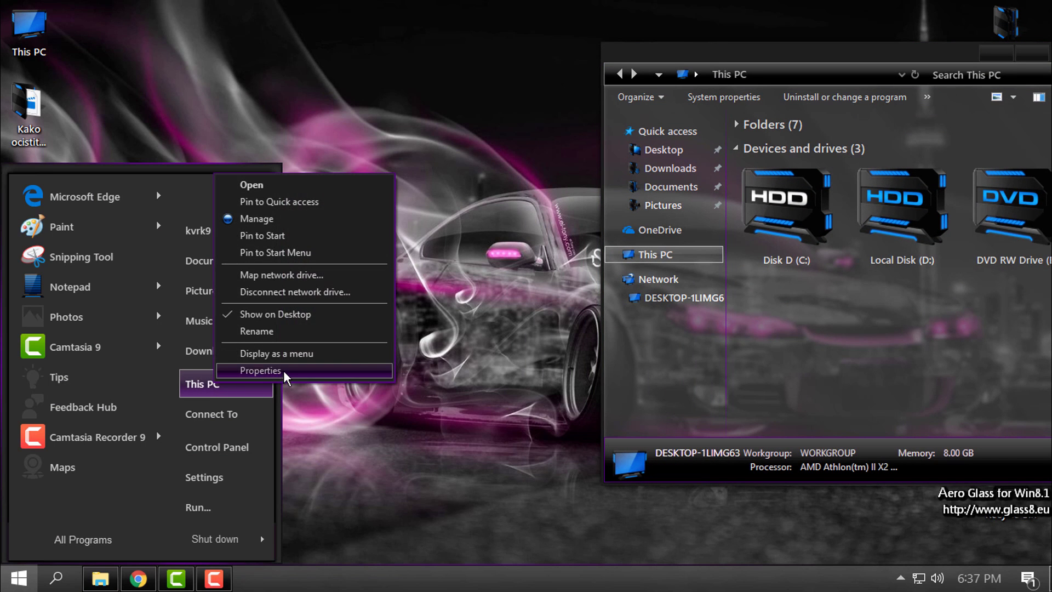
{"action": "key", "text": "Escape"}
{"action": "left_click", "coordinate": [767, 205]}
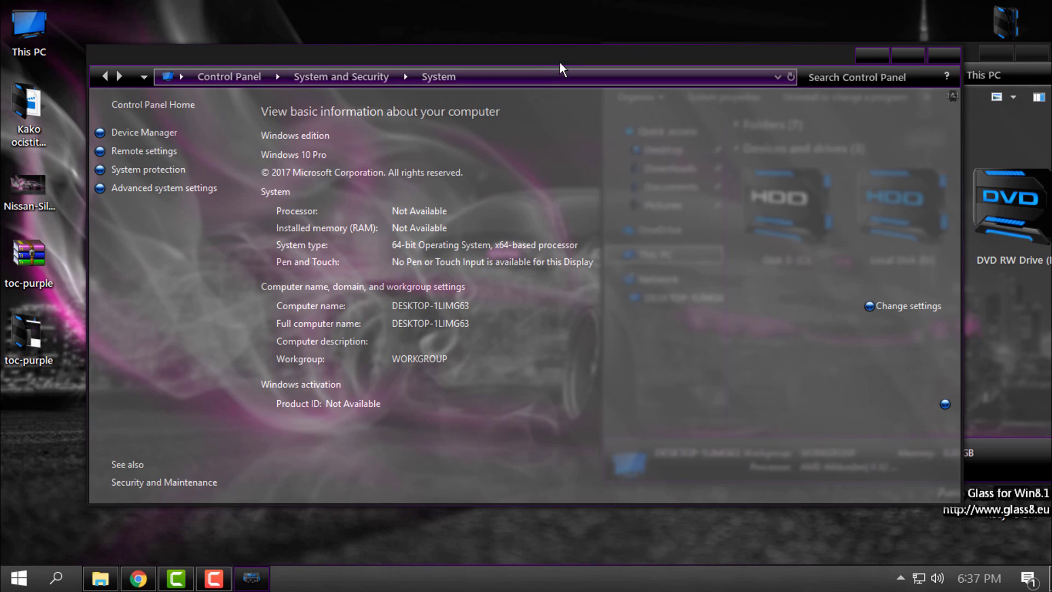
{"action": "left_click_drag", "start_coordinate": [560, 61], "coordinate": [501, 93]}
{"action": "left_click_drag", "start_coordinate": [72, 94], "coordinate": [1, 87]}
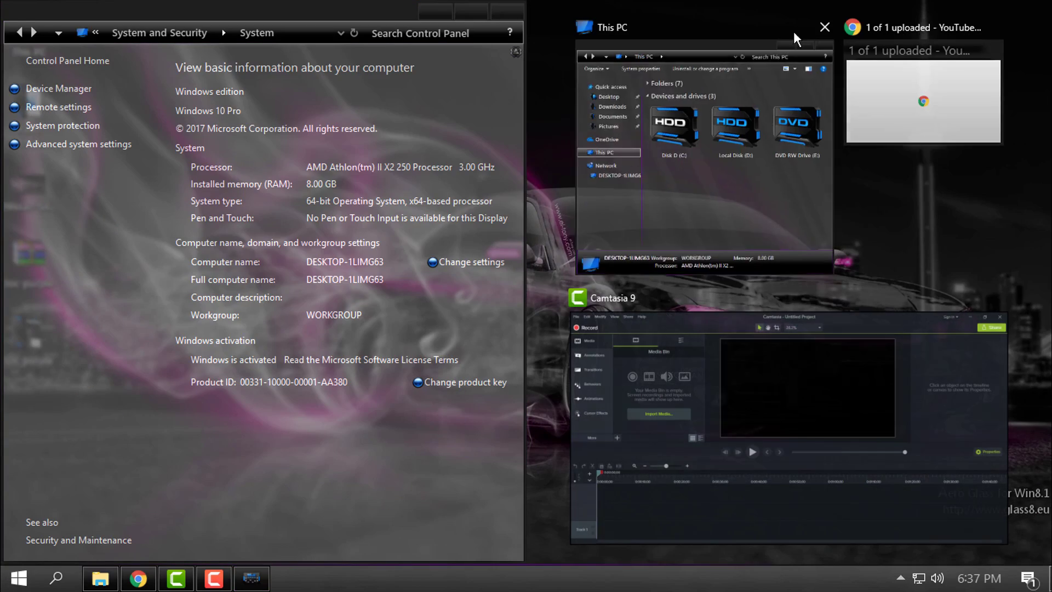
{"action": "left_click", "coordinate": [723, 69]}
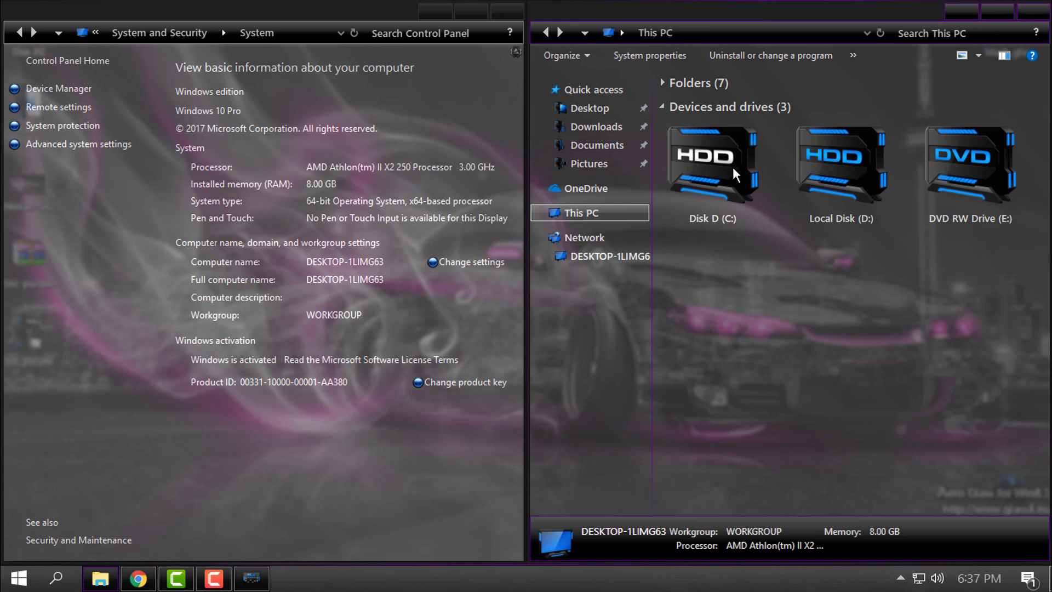